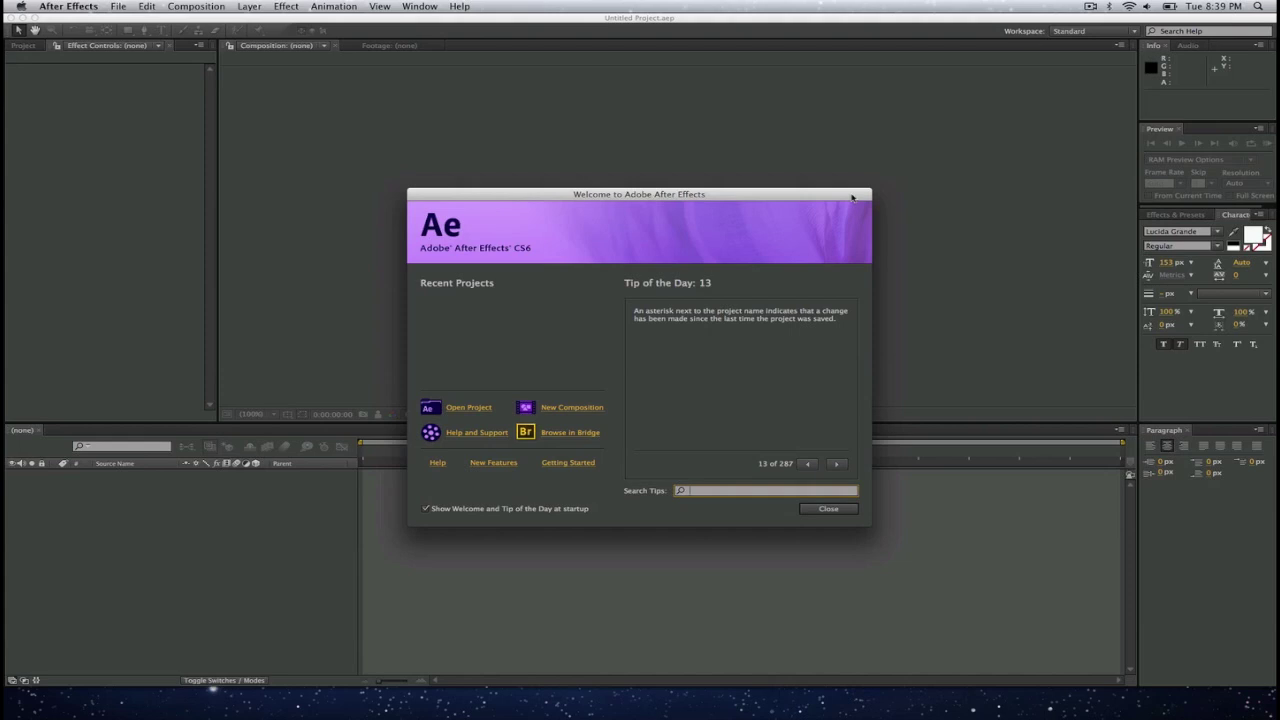
Step: Start a new composition from the Welcome screen, bringing up its Composition Settings
click(571, 407)
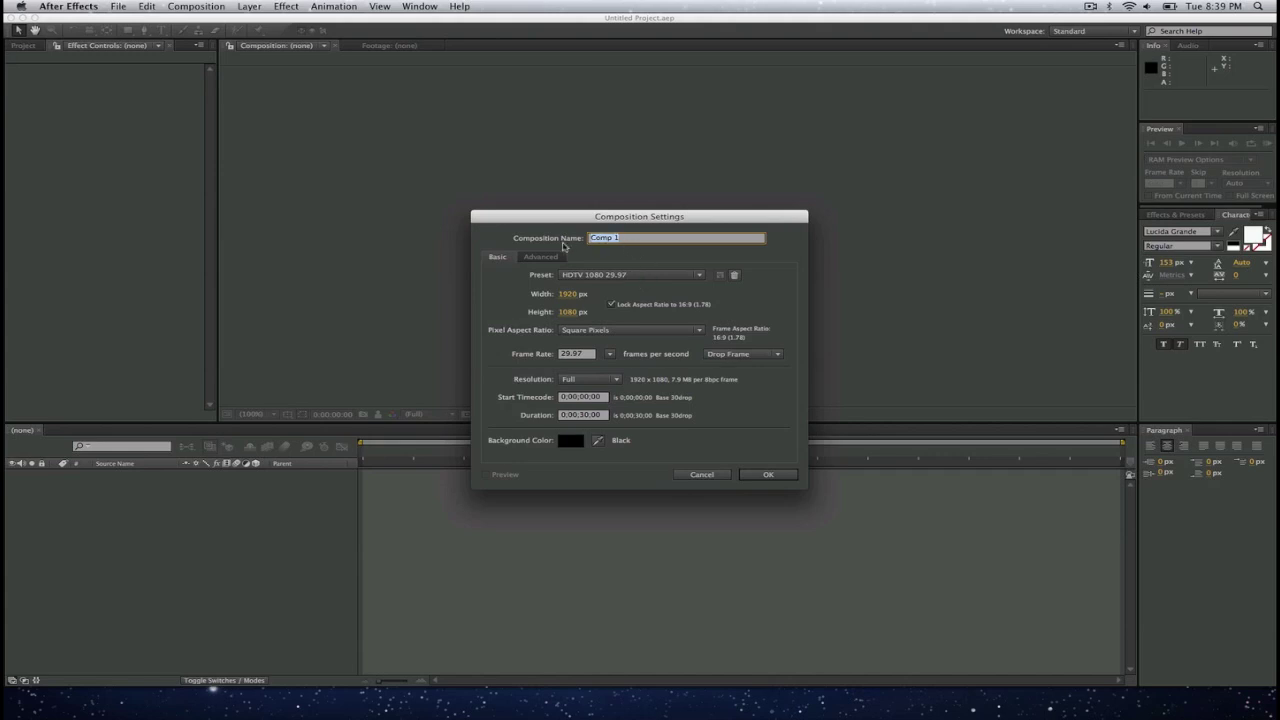
Step: Create a composition named 'Text Test 1' using the HDTV 1080 29.97 preset at 1920×1080
text(Text Test 1)
click(699, 276)
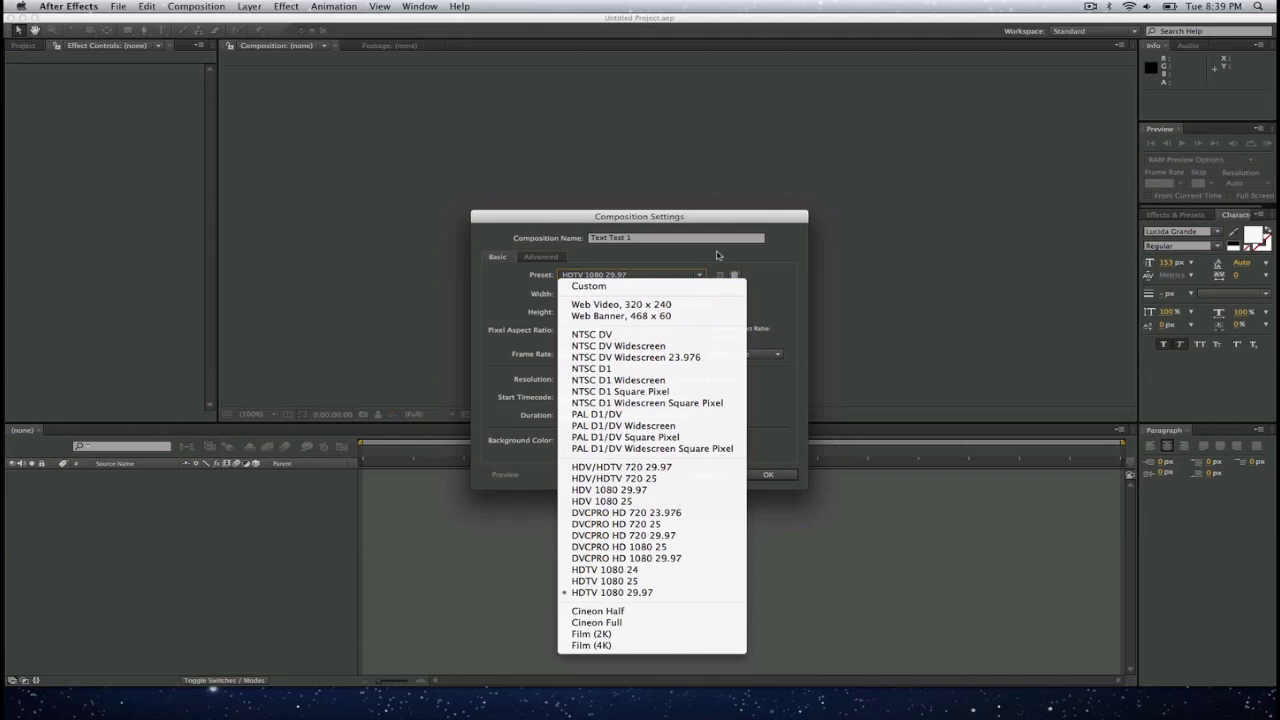
click(717, 256)
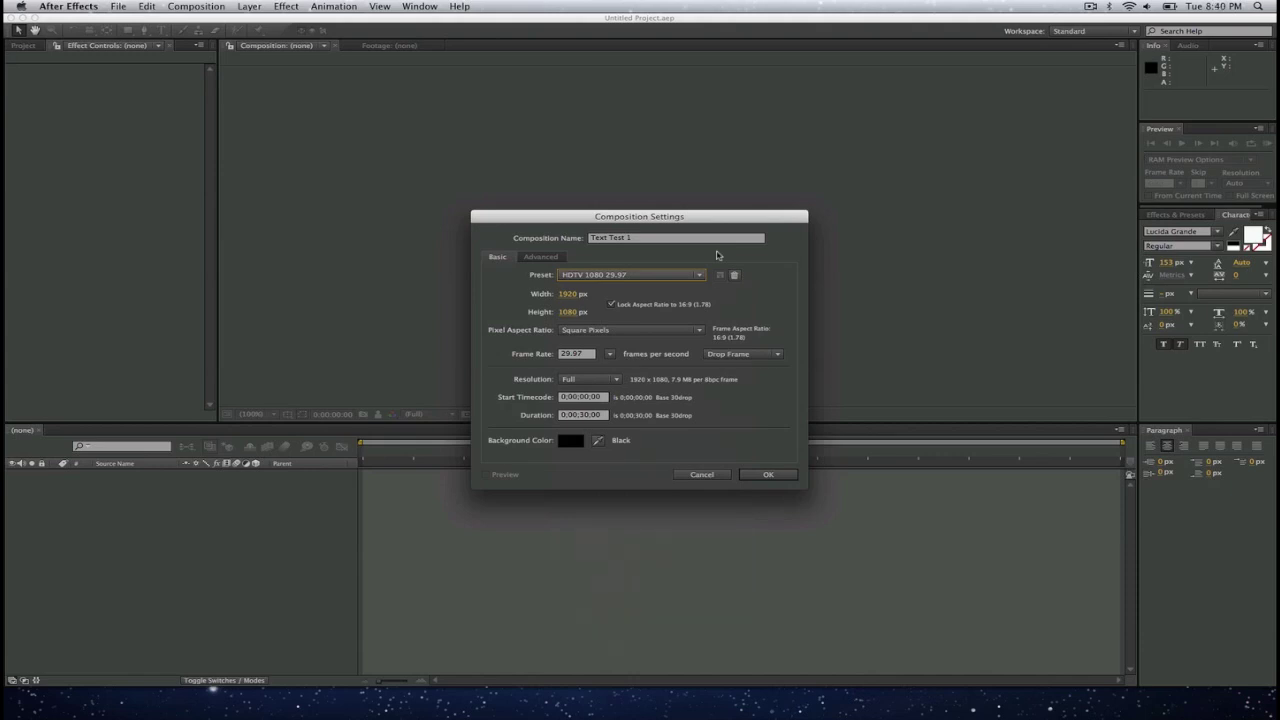
click(768, 475)
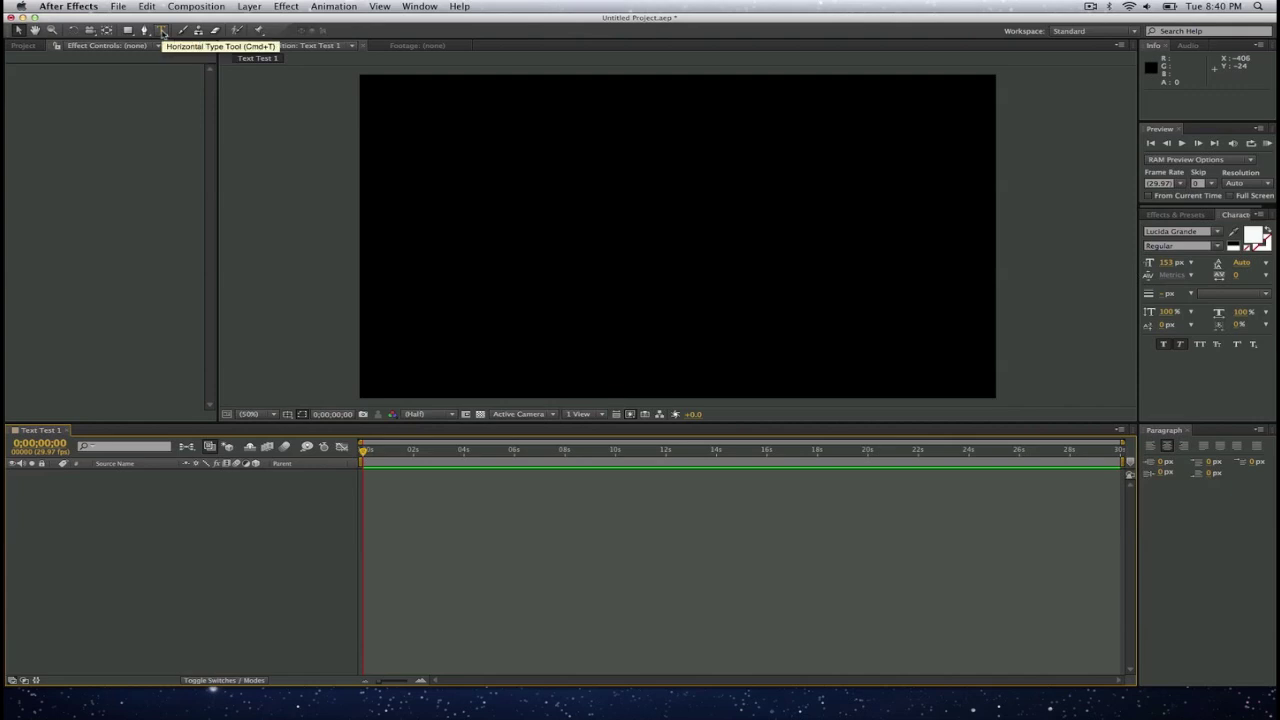
Step: Add a horizontal text layer left of centre and bring up the text fill colour picker
click(162, 31)
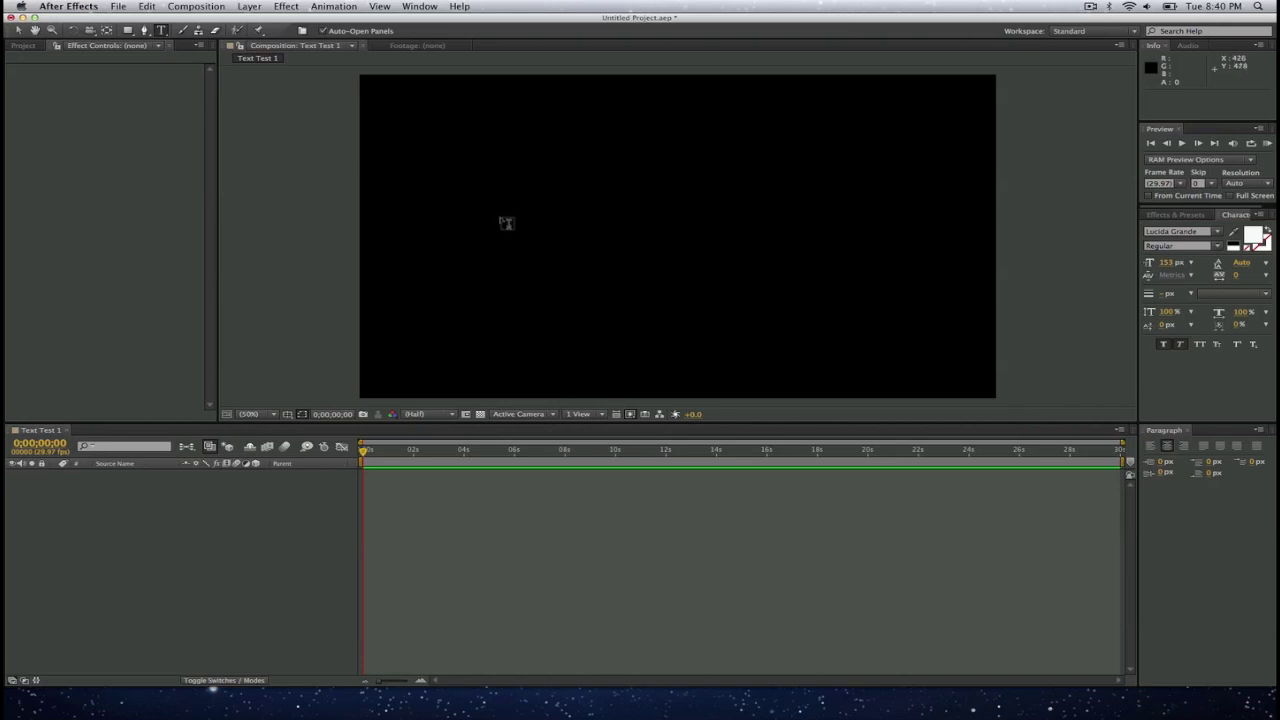
click(500, 215)
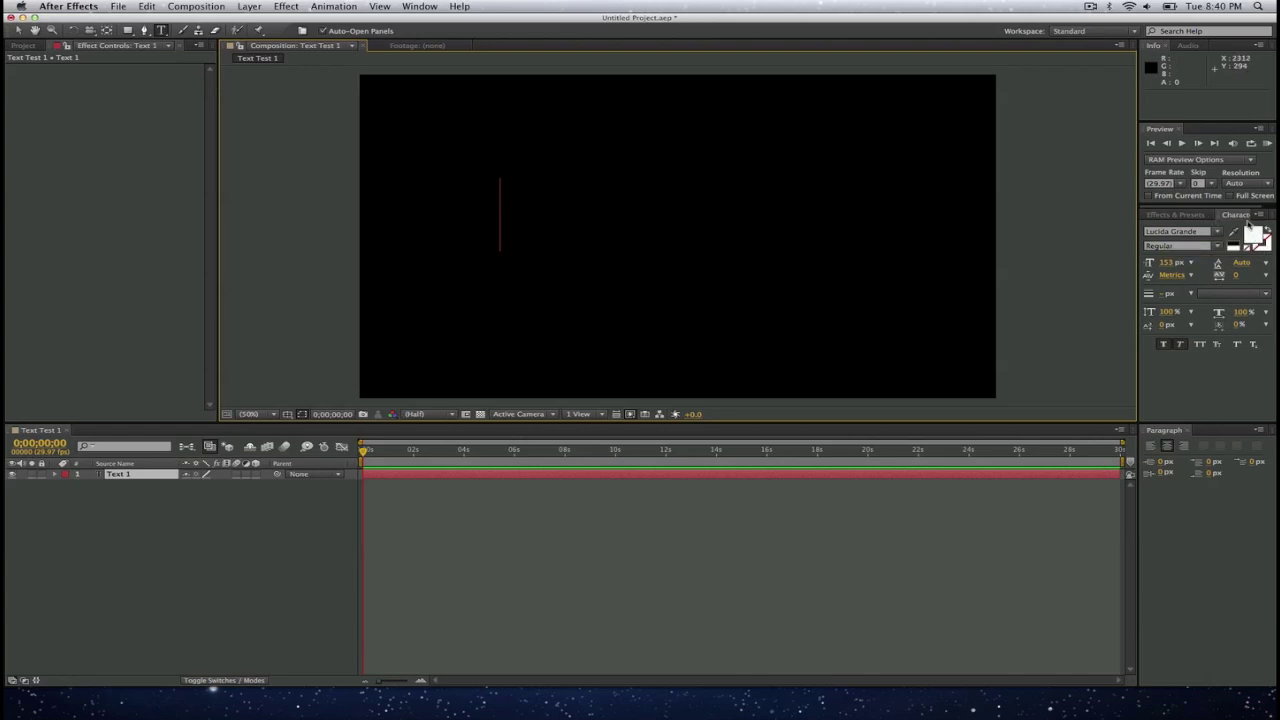
click(1257, 236)
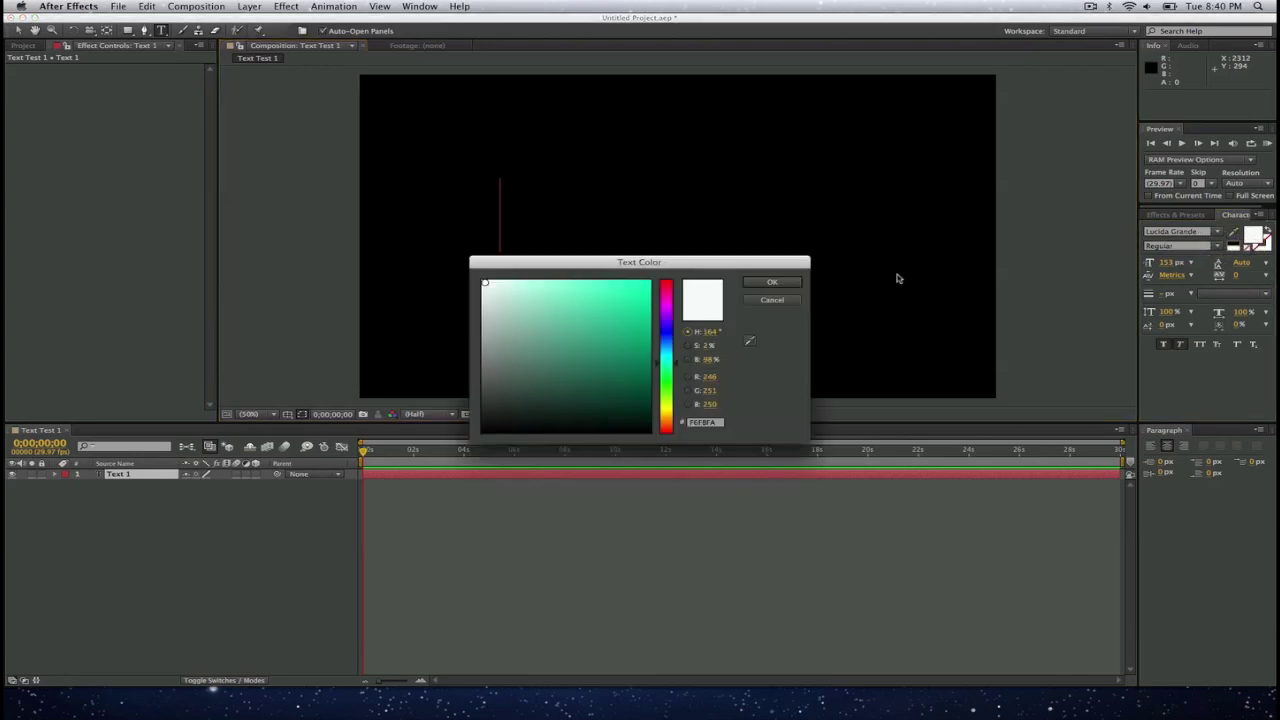
Step: Set the text colour to mint green 94EED6 and enter the text 'Testing b123'
click(545, 290)
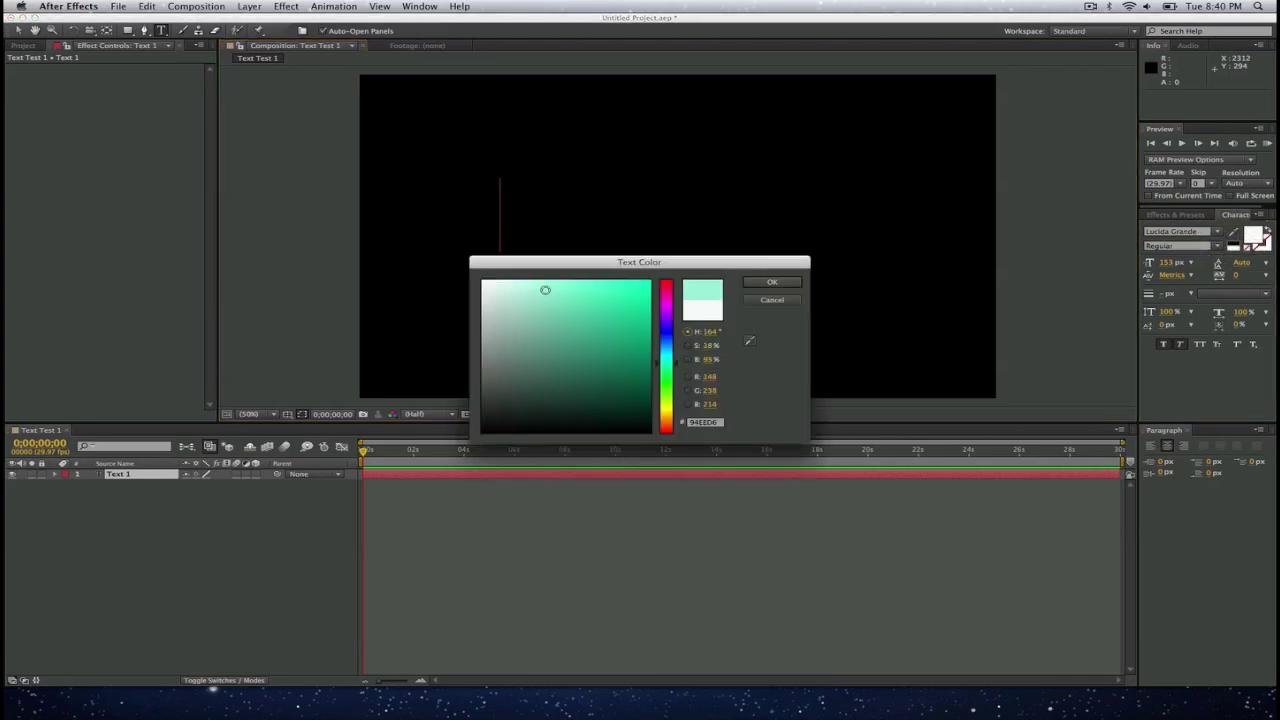
click(772, 282)
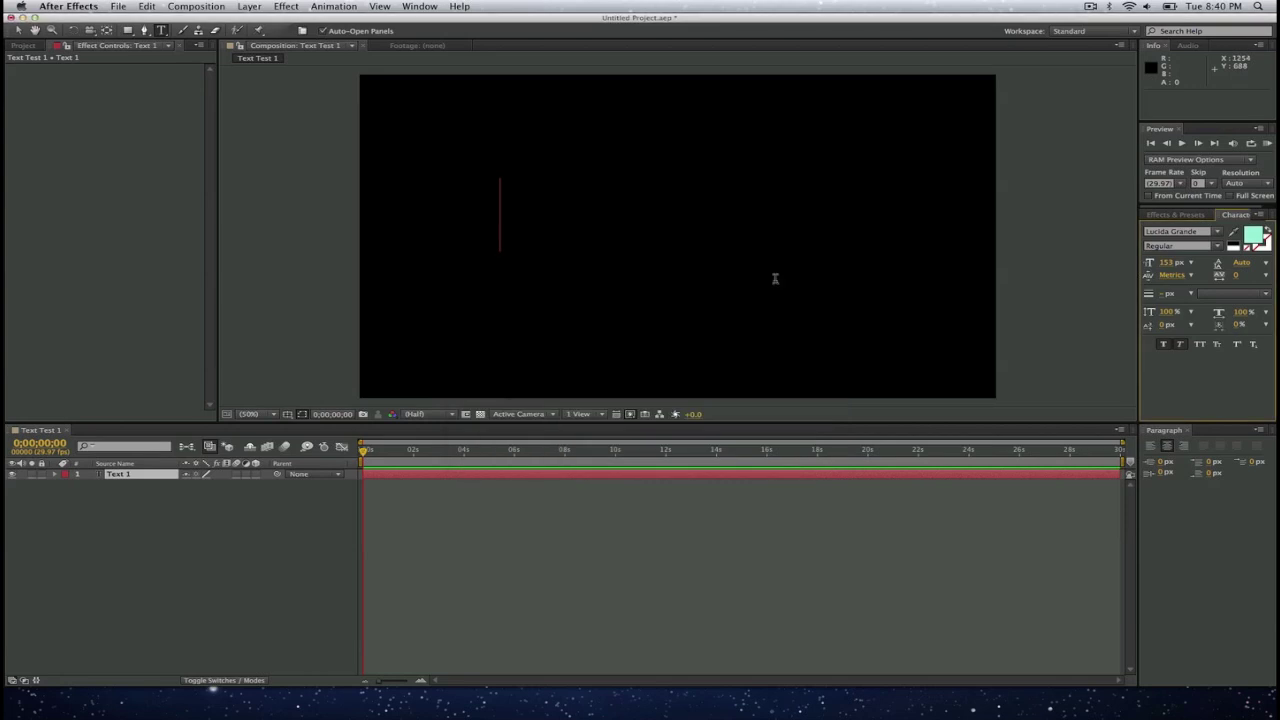
text(estin)
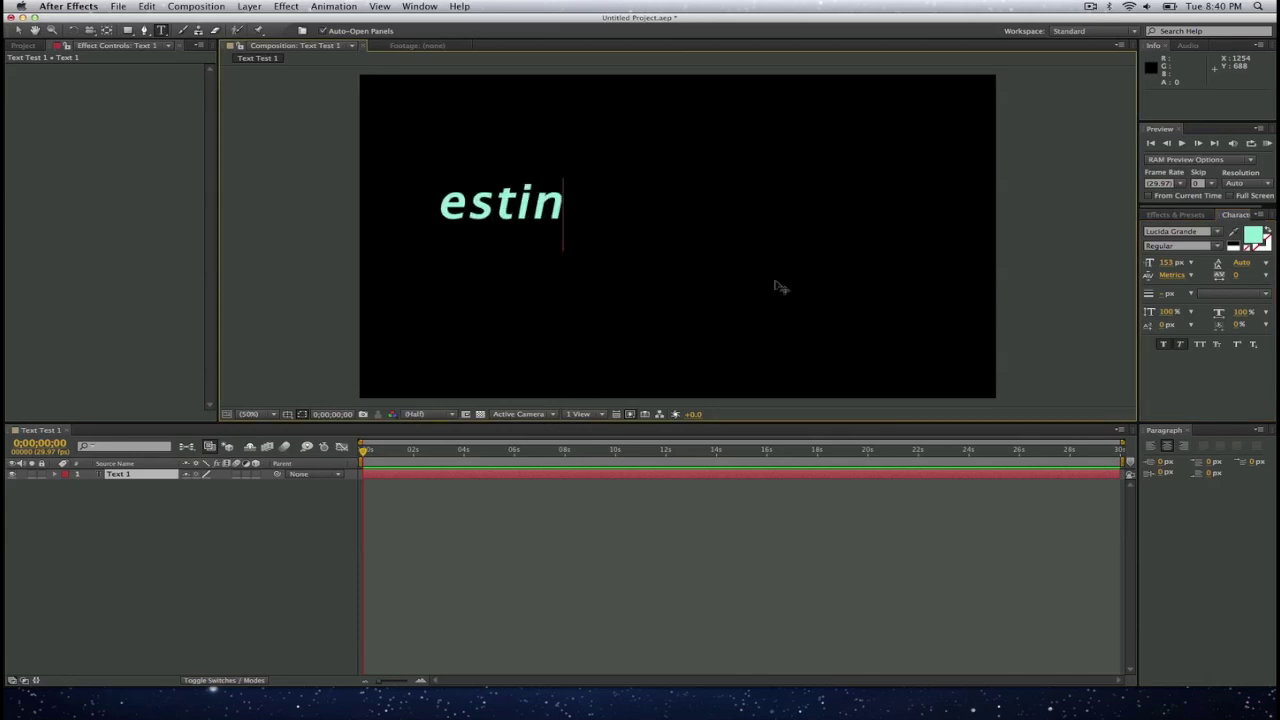
text(g 23)
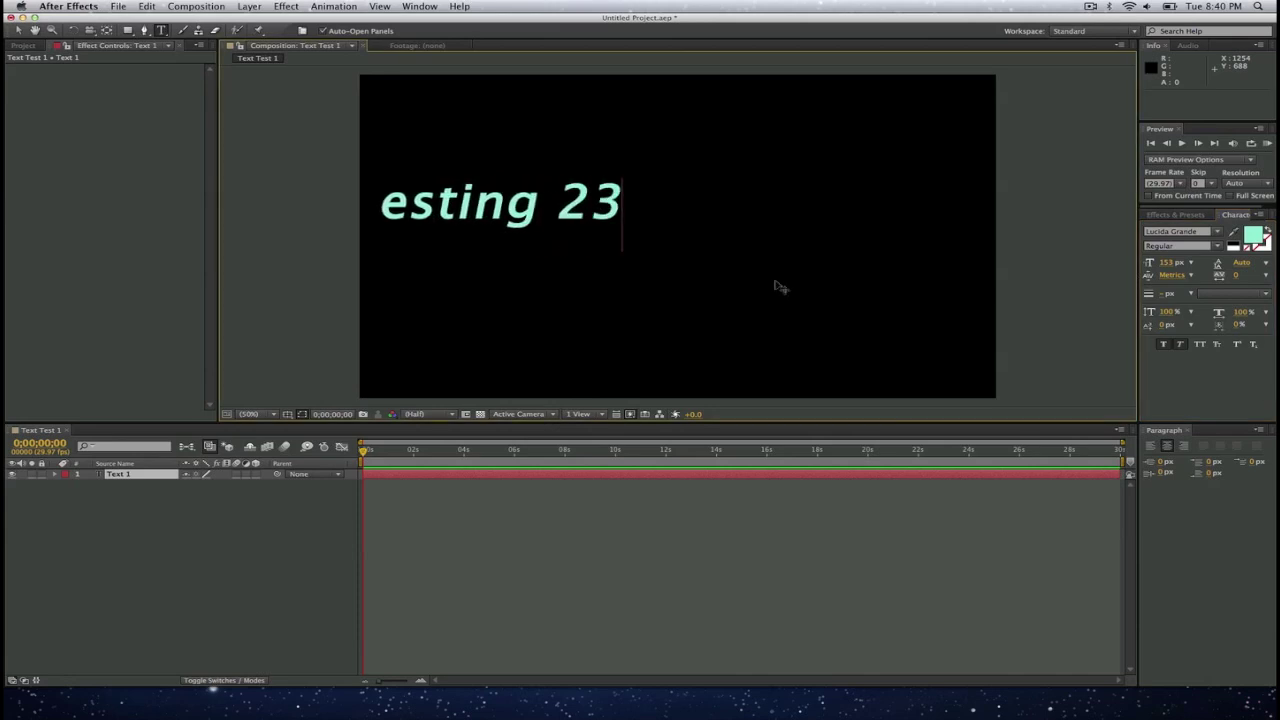
key(BackSpace)
key(BackSpace)
key(BackSpace)
key(BackSpace)
key(BackSpace)
key(BackSpace)
key(BackSpace)
key(BackSpace)
key(BackSpace)
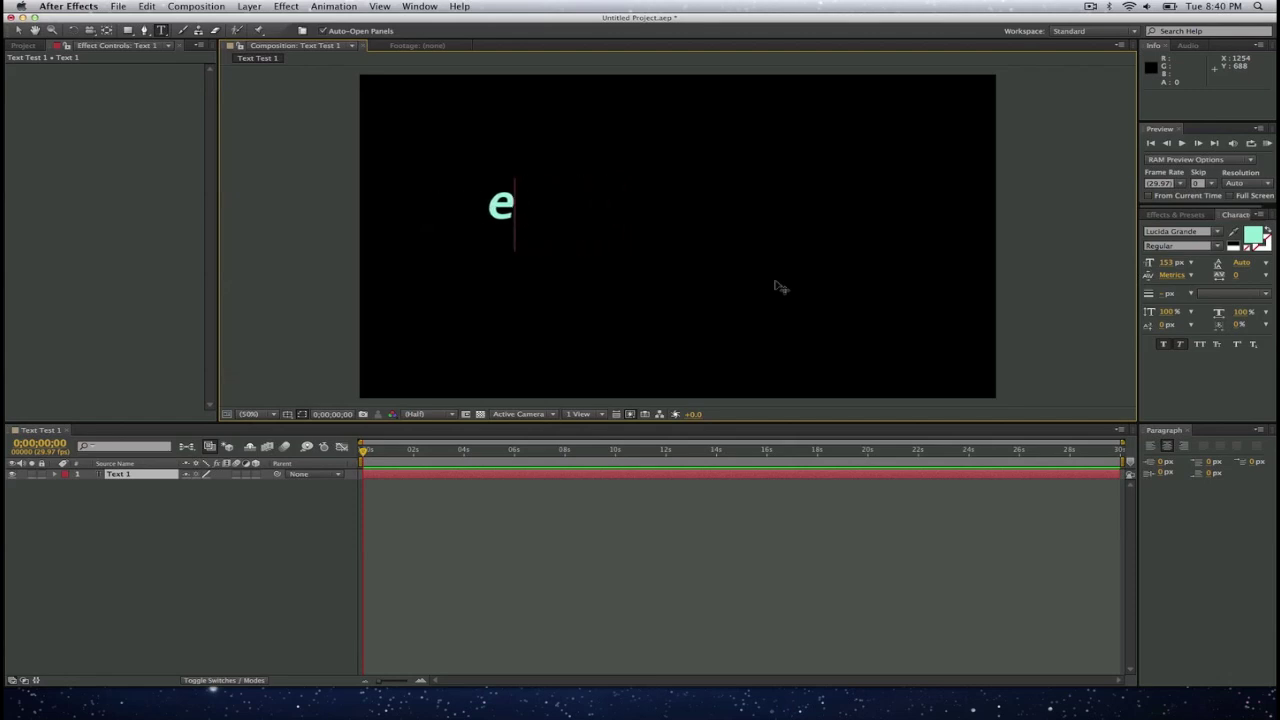
text(Testin)
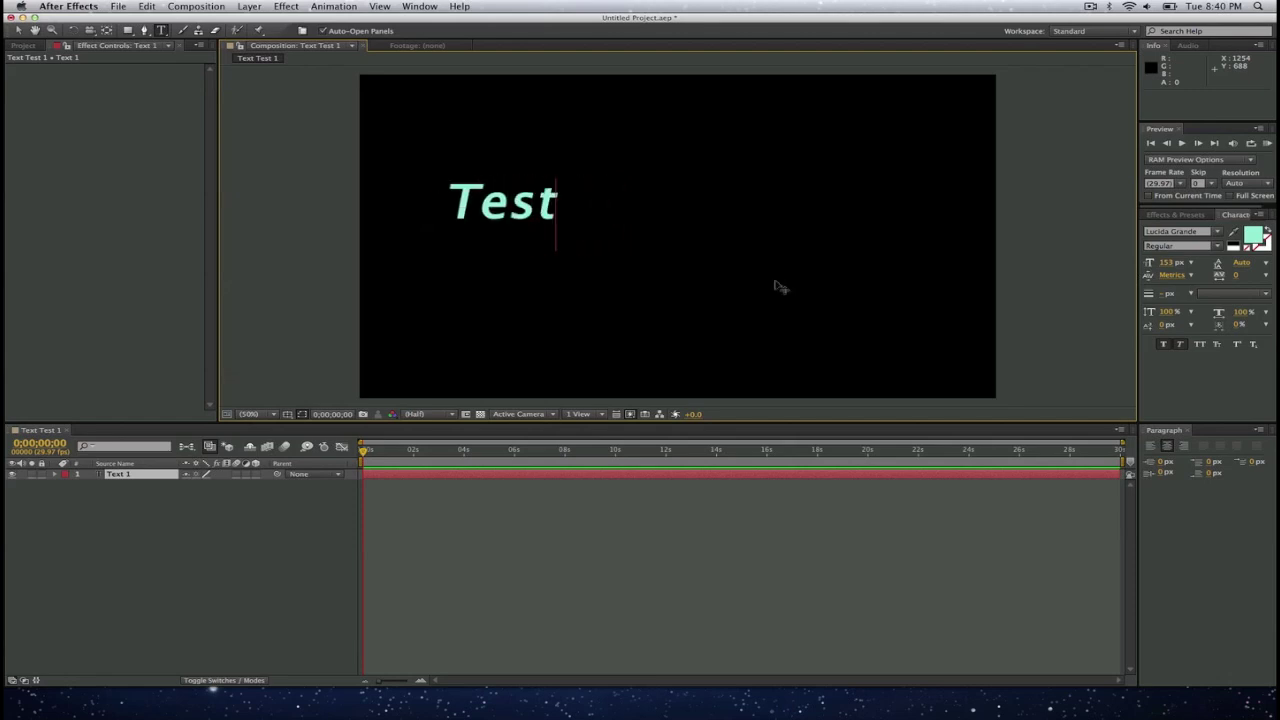
text(g b123)
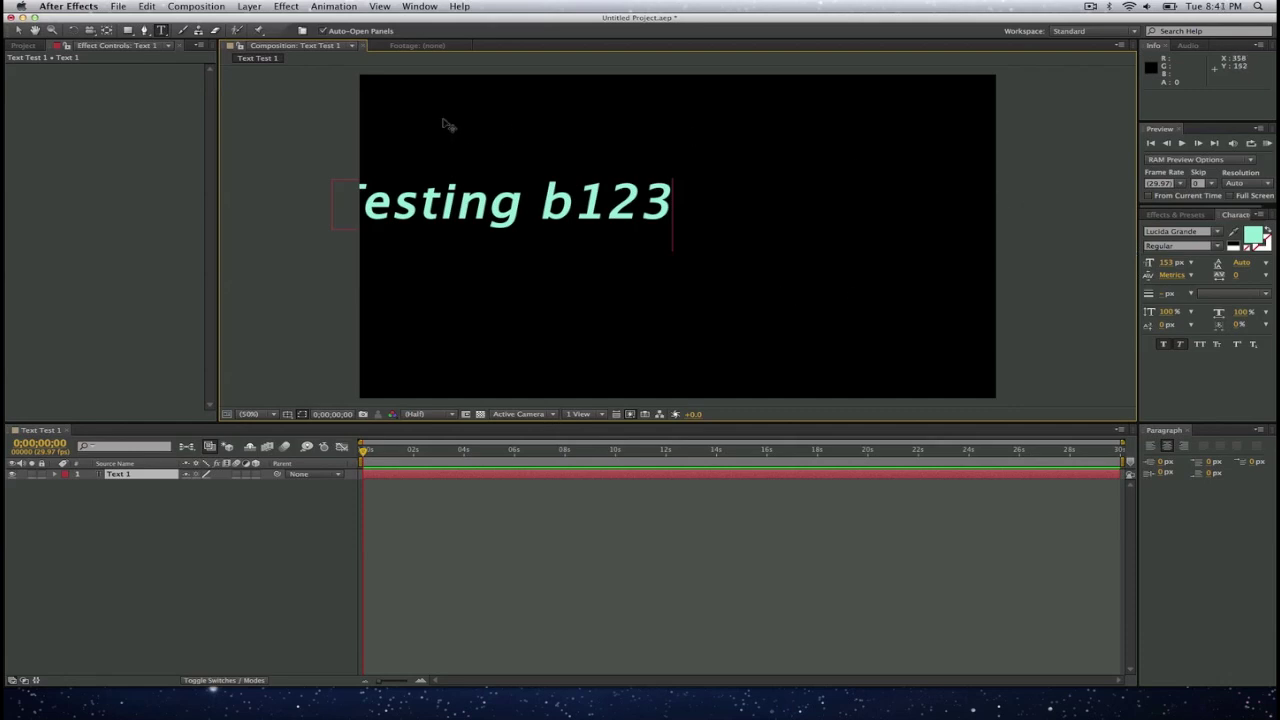
click(18, 30)
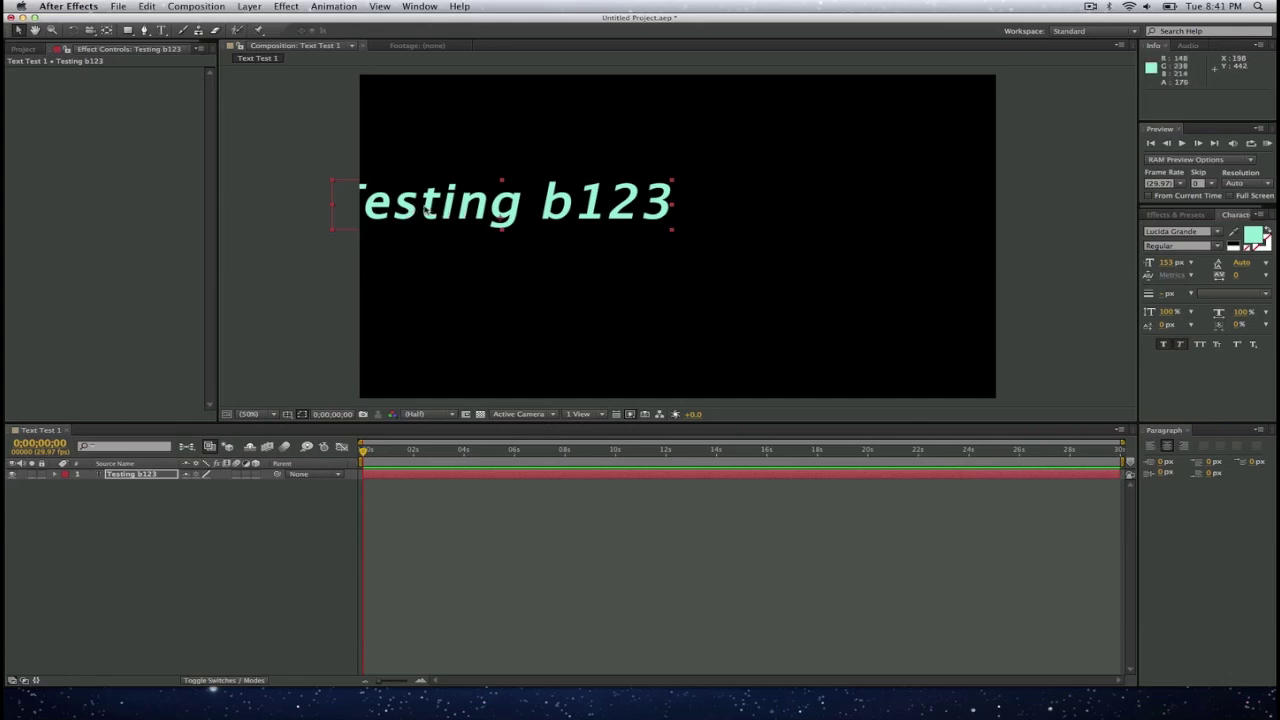
Step: Move the text to the frame centre and set its font size to 159 px
drag(425, 207, 570, 240)
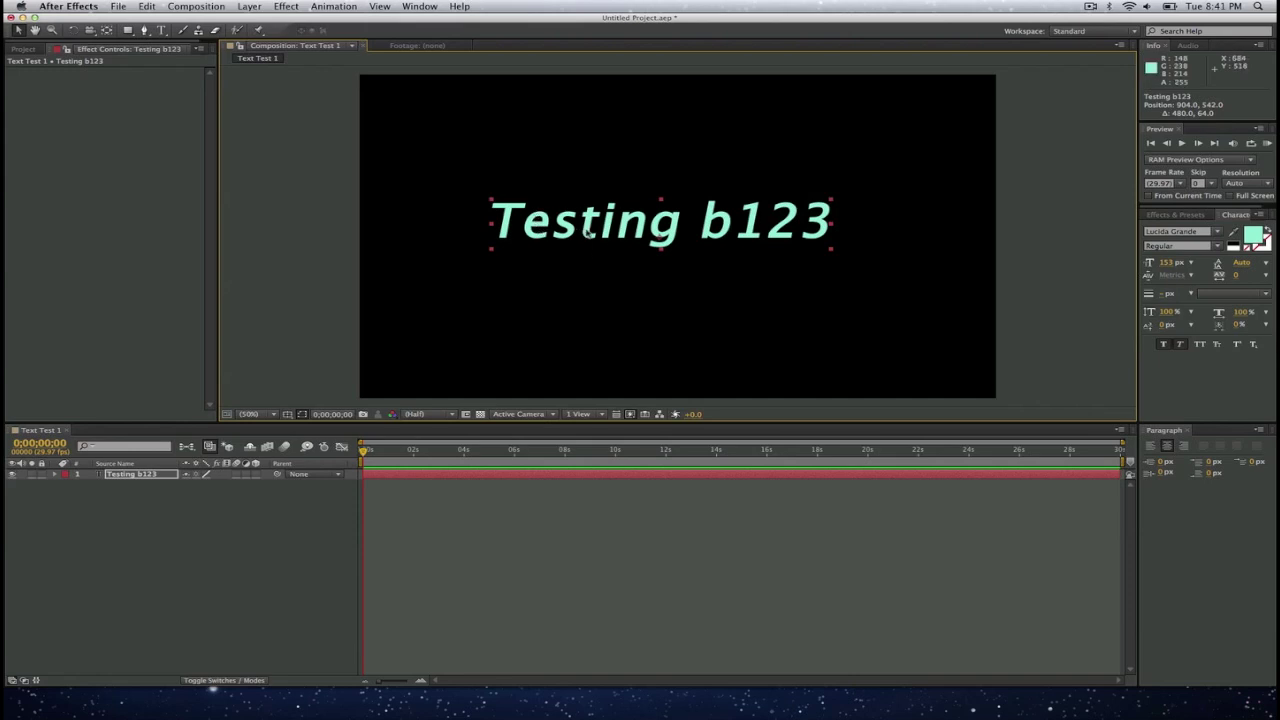
double_click(498, 227)
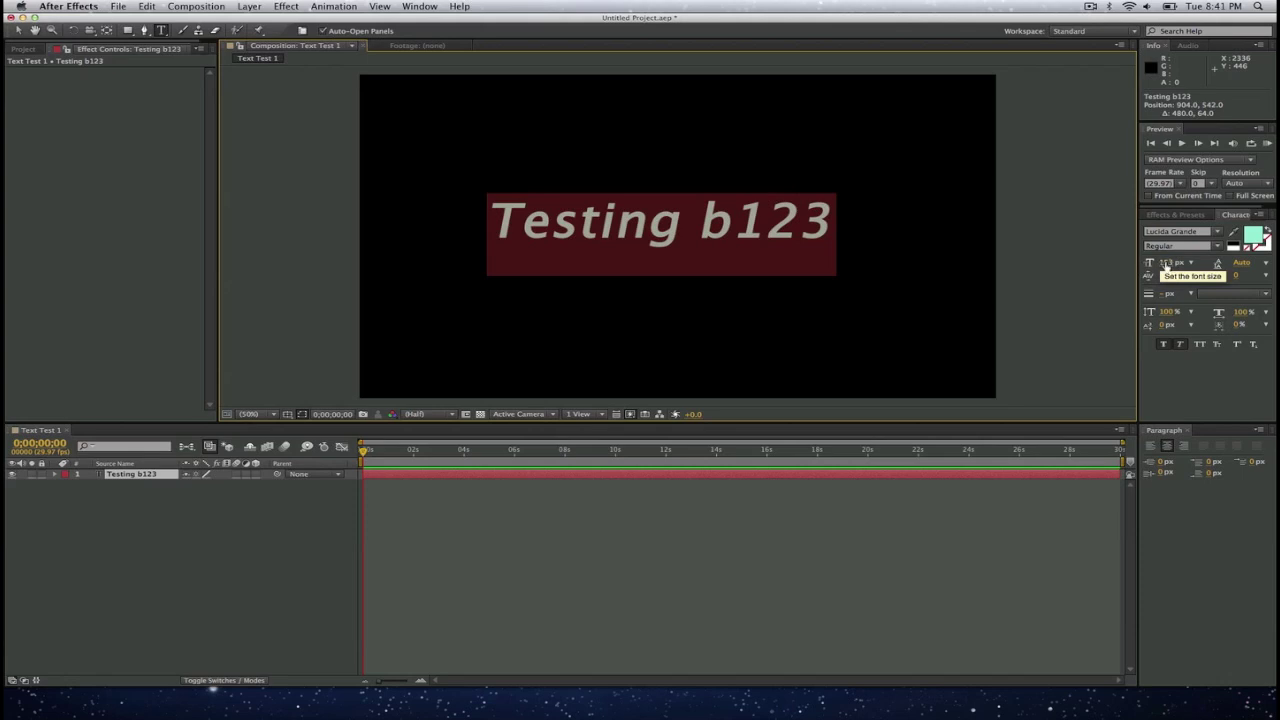
click(1167, 263)
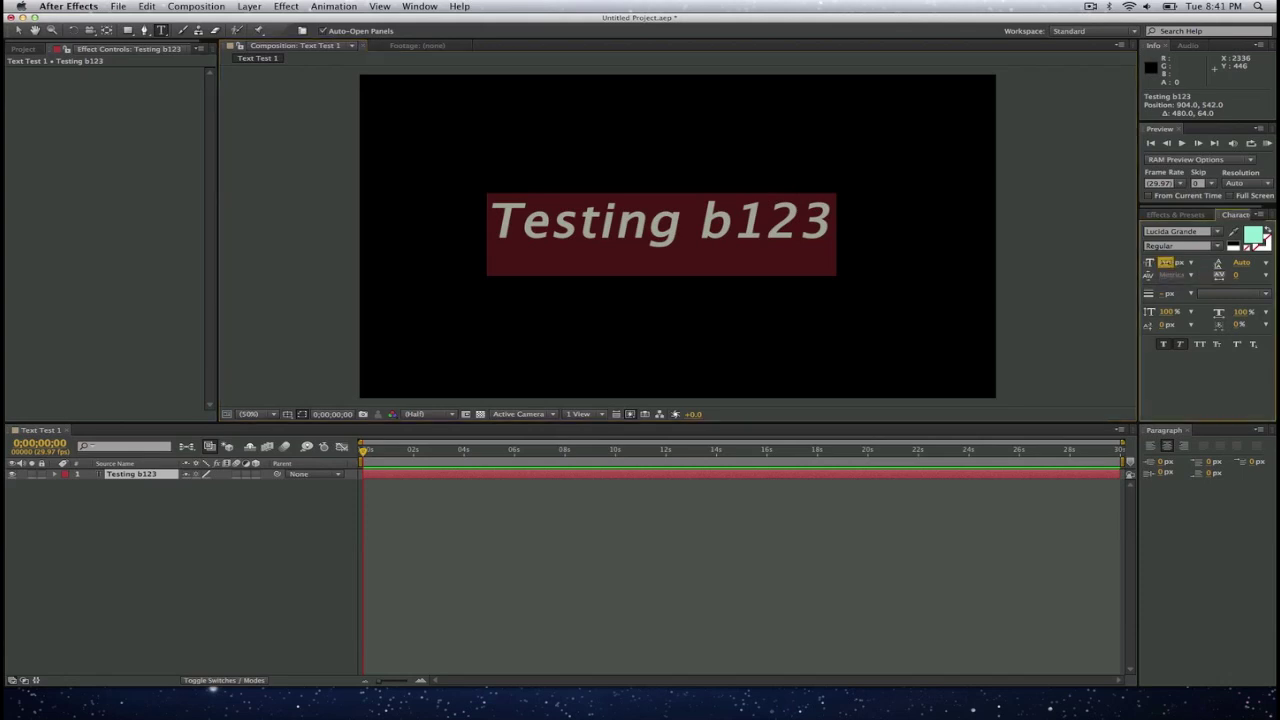
key(Down)
key(Down)
key(Down)
key(Down)
key(Down)
key(Down)
key(Up)
key(Up)
key(Up)
key(Up)
key(Up)
key(Up)
key(Up)
key(Up)
key(Up)
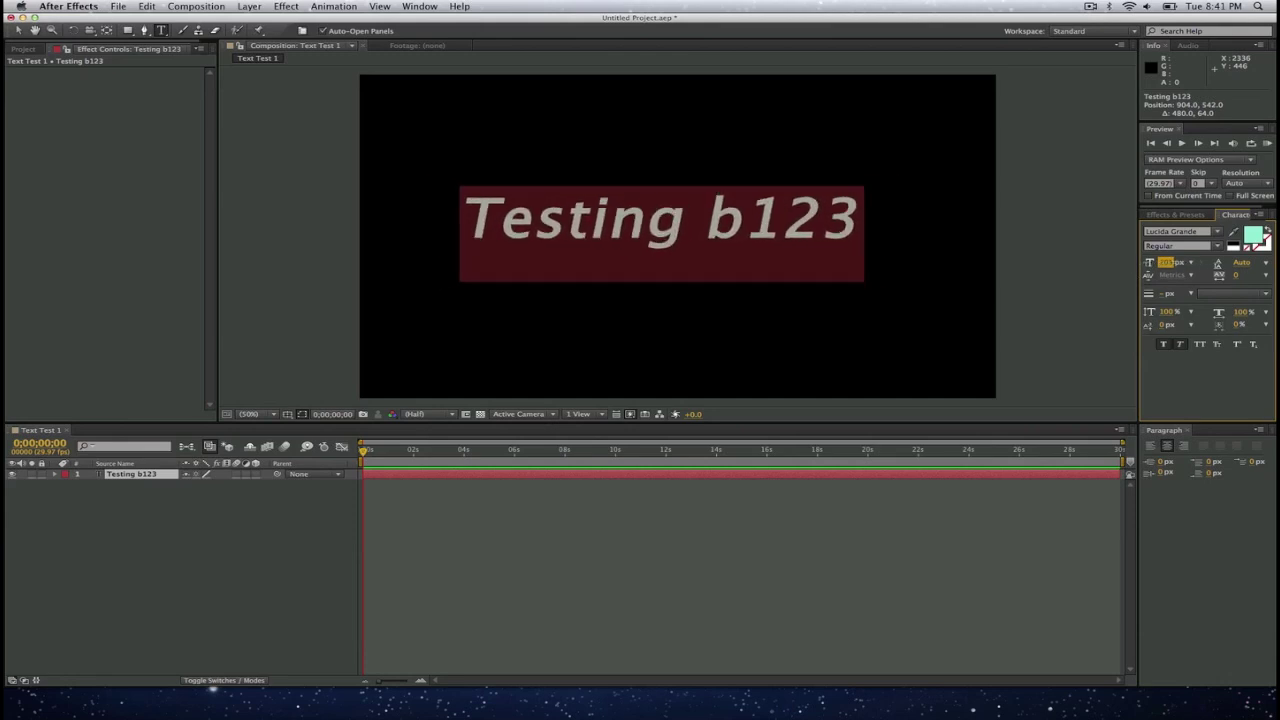
key(Down)
key(Down)
key(Down)
key(Down)
key(Down)
key(Down)
key(Up)
key(Up)
key(Up)
key(Up)
key(Up)
key(Up)
key(Up)
key(Up)
key(Up)
key(Up)
key(Down)
key(Down)
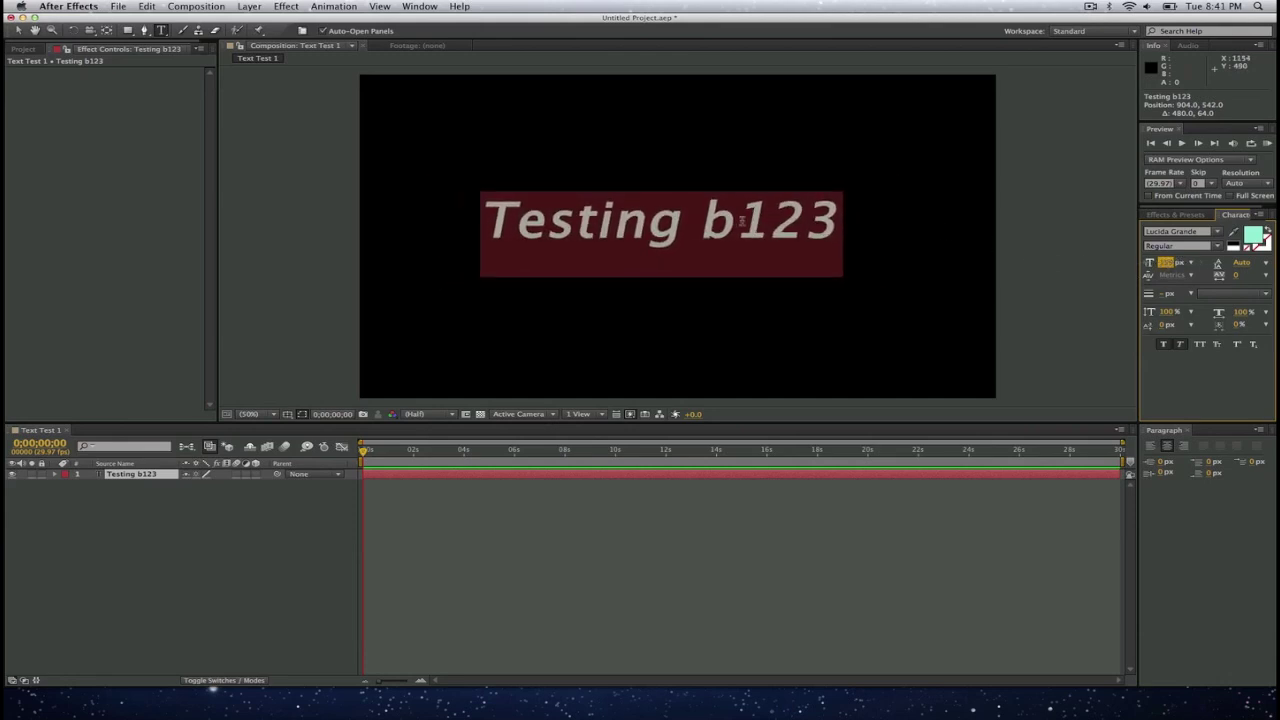
Step: Delete the stray 'b' so the text reads 'Testing 123'
click(739, 224)
key(BackSpace)
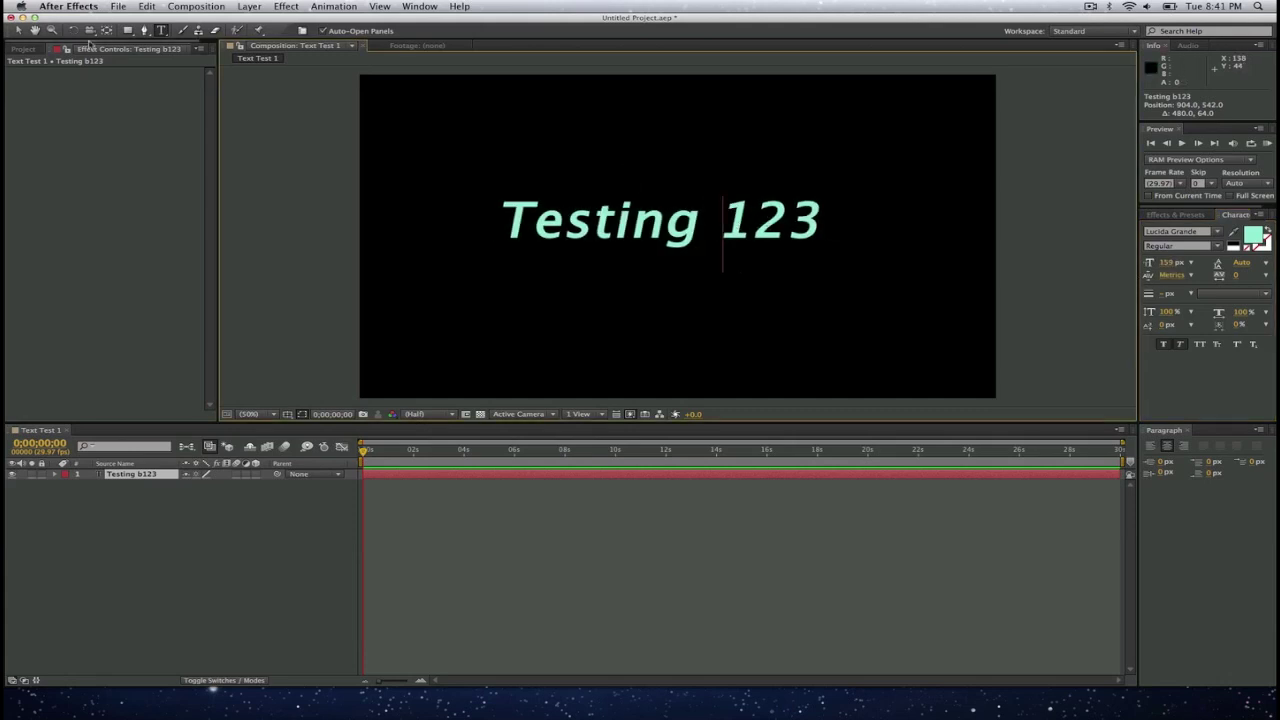
click(18, 30)
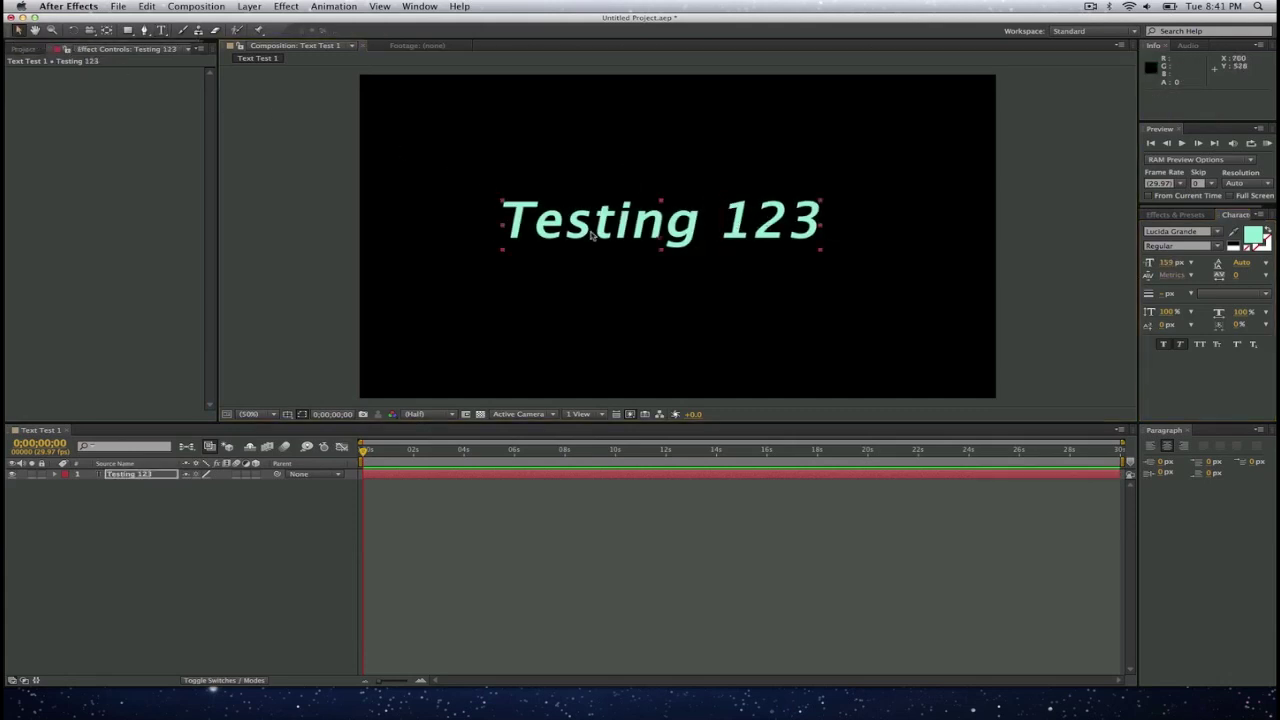
Step: Show the title/action safe guides, lower the text to position 952, 582, and remove its italics
mouse_move(605, 231)
mouse_down()
mouse_move(674, 205)
mouse_move(588, 238)
mouse_move(656, 212)
mouse_move(593, 234)
mouse_move(616, 228)
mouse_up()
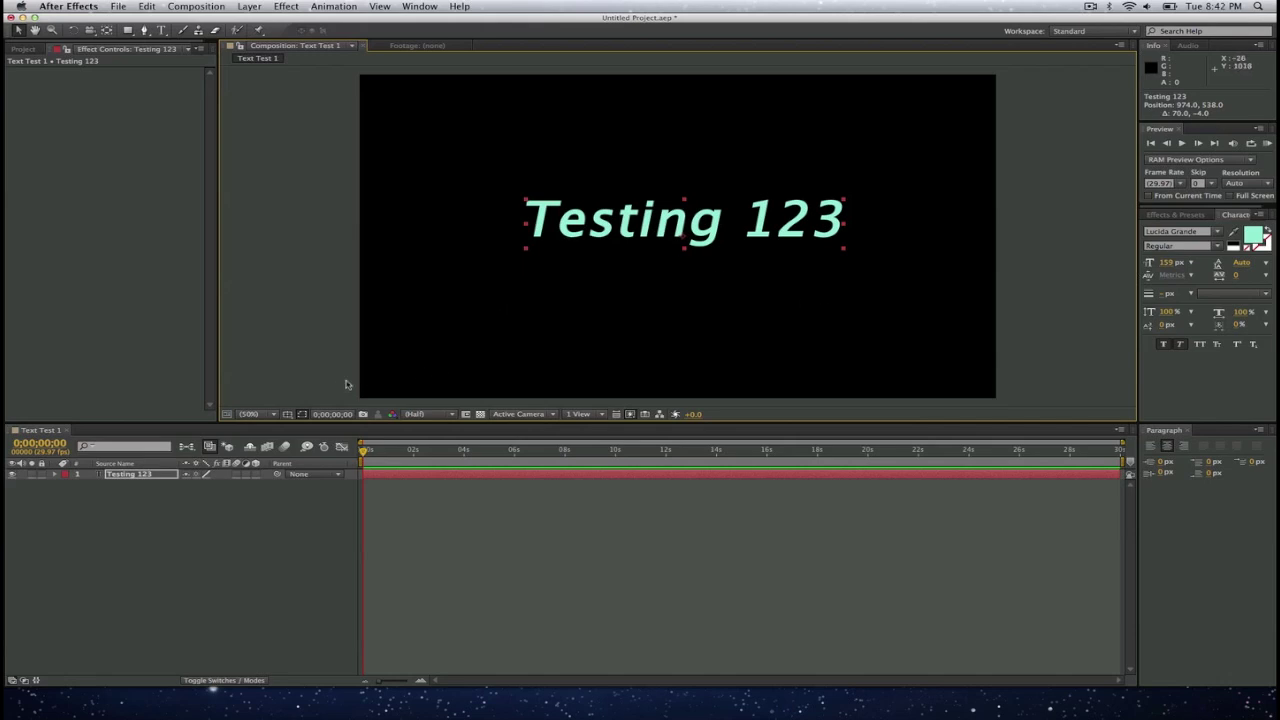
click(287, 414)
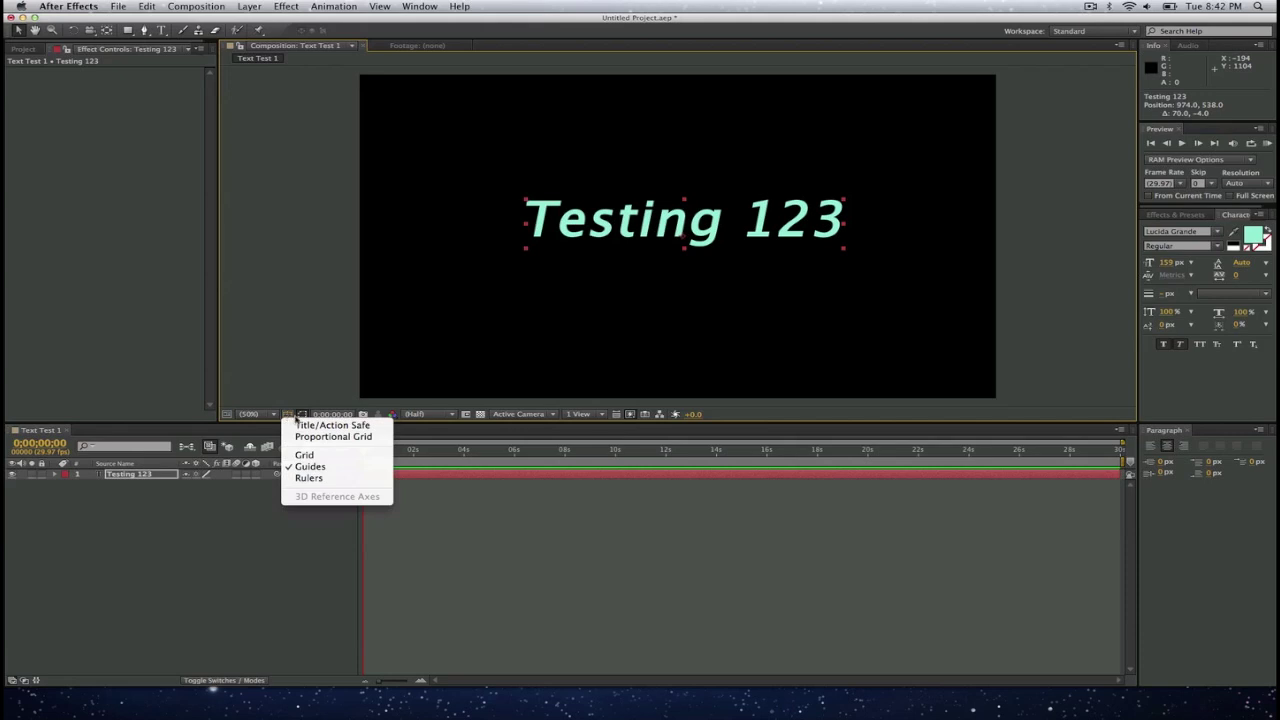
click(313, 427)
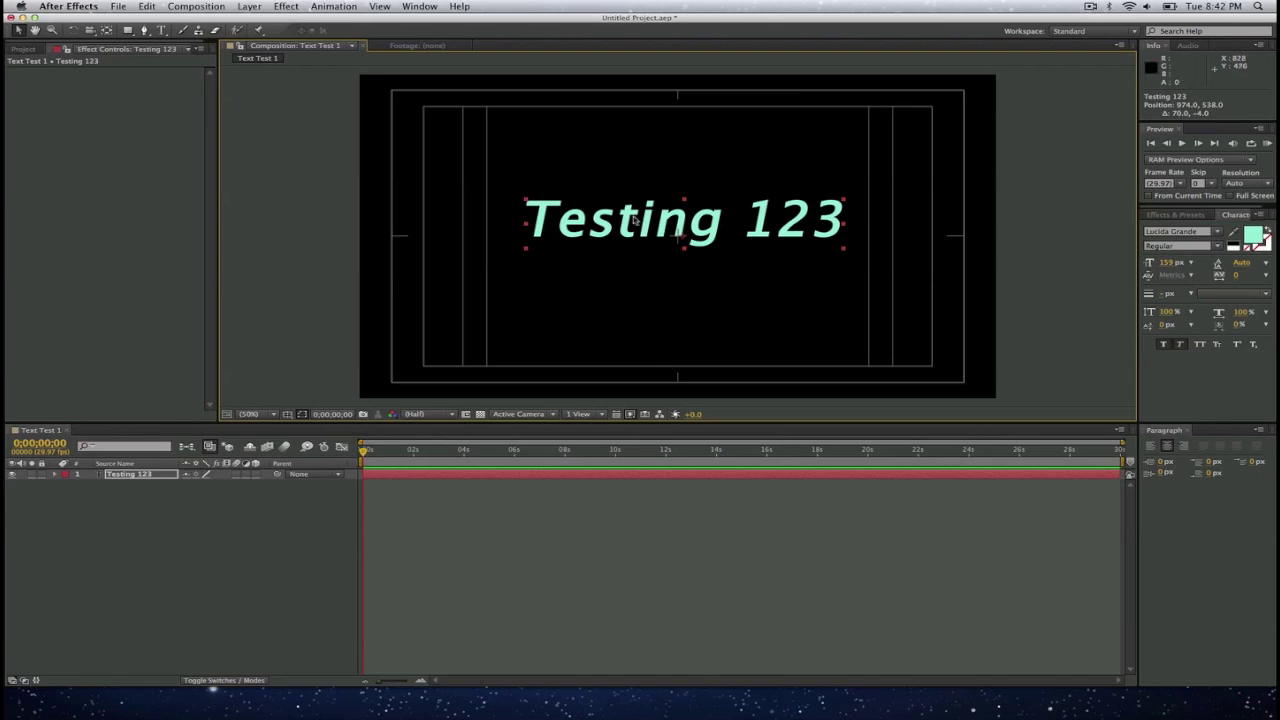
drag(634, 220, 628, 234)
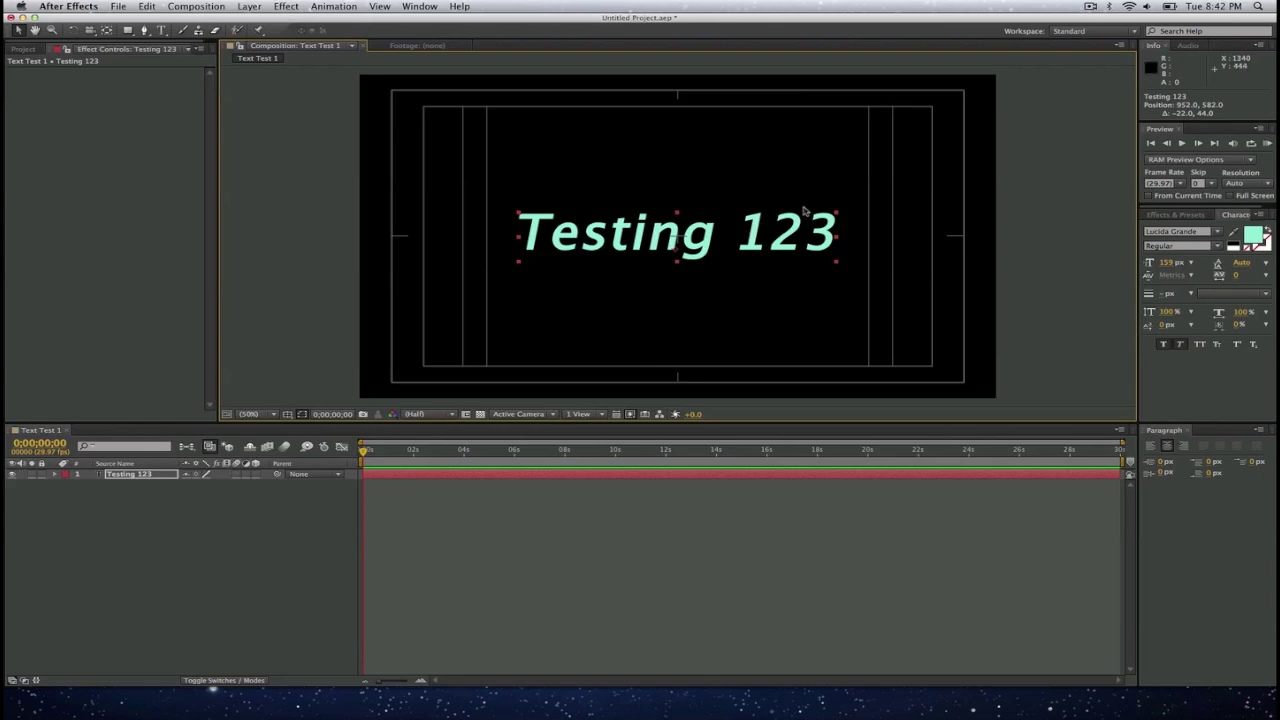
click(1181, 344)
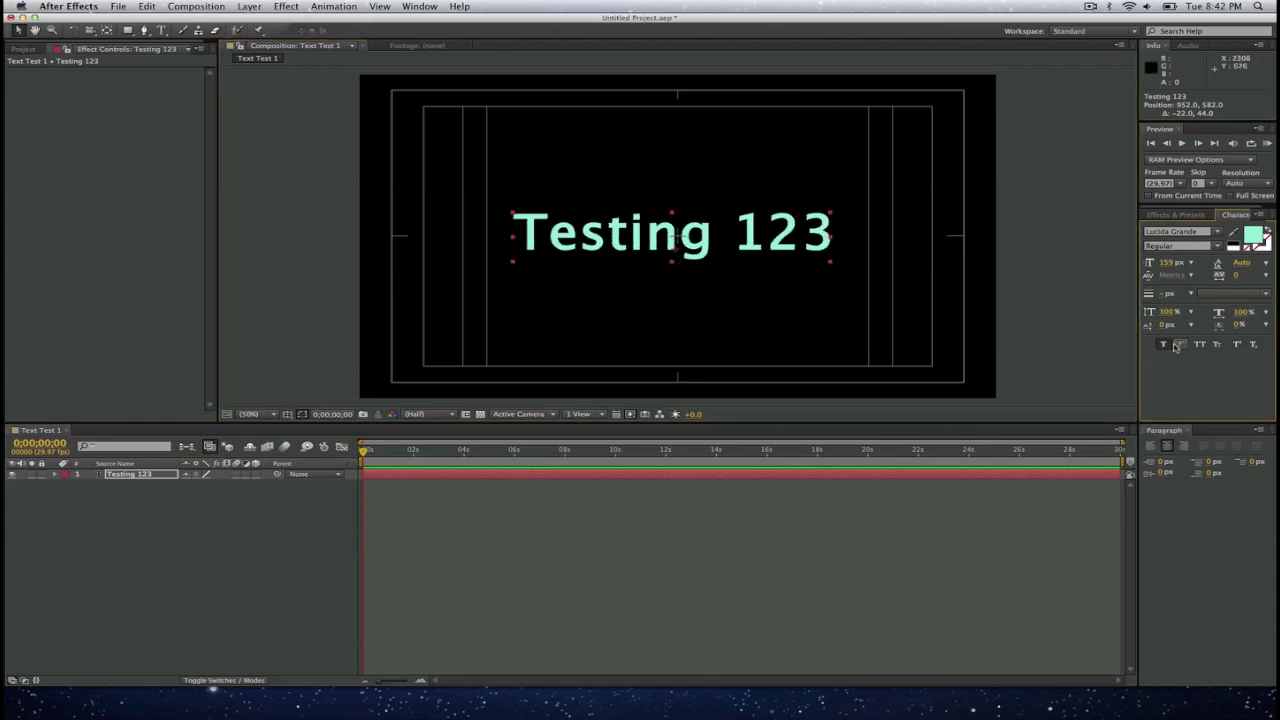
click(1164, 345)
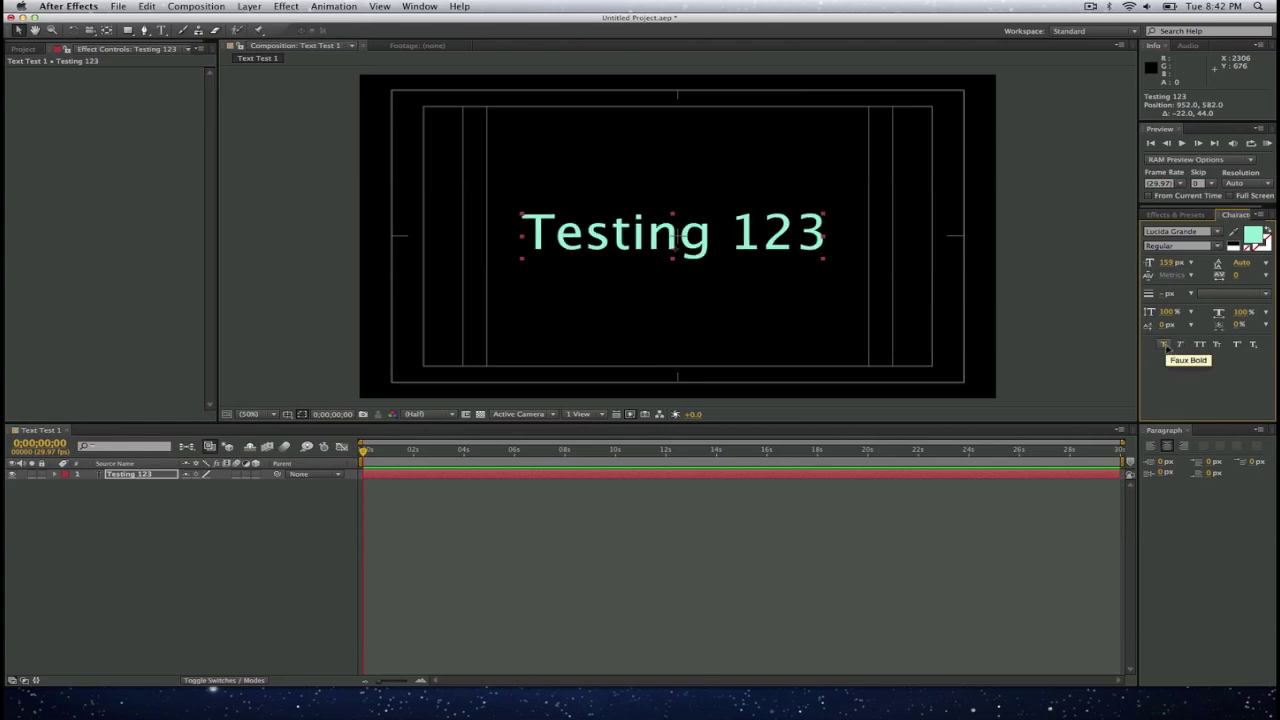
click(1165, 346)
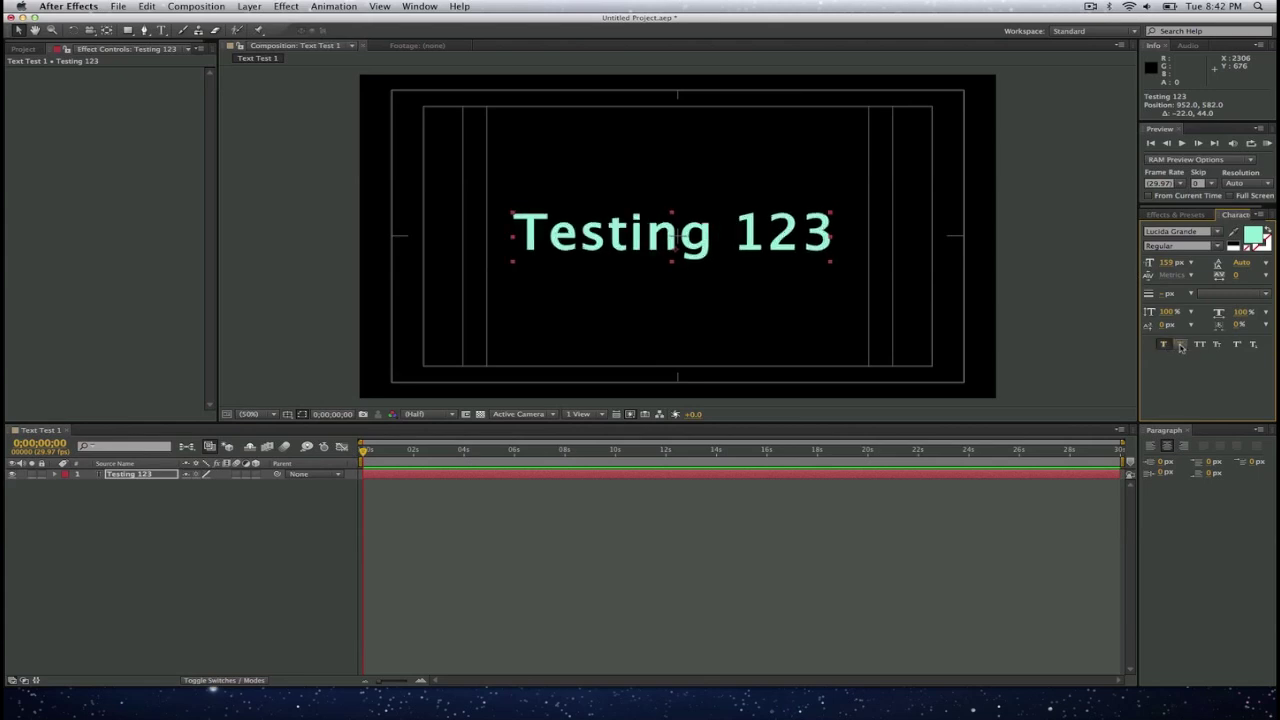
click(1181, 345)
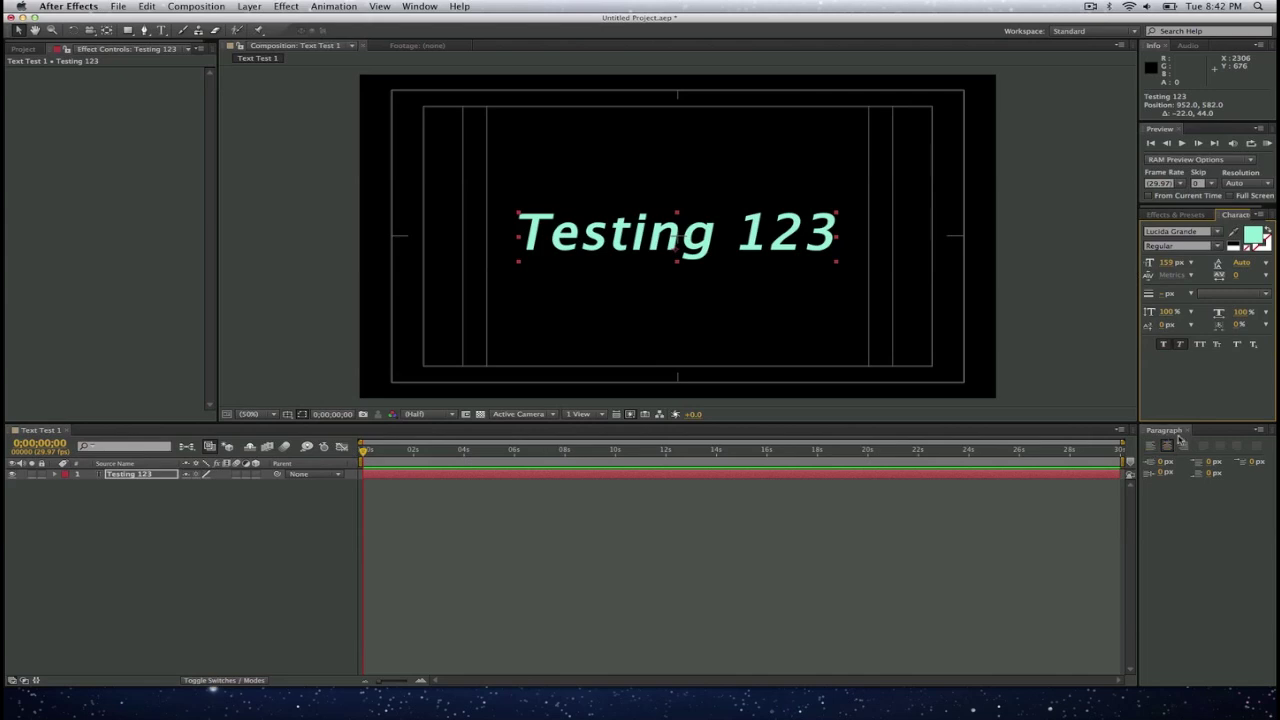
click(1153, 446)
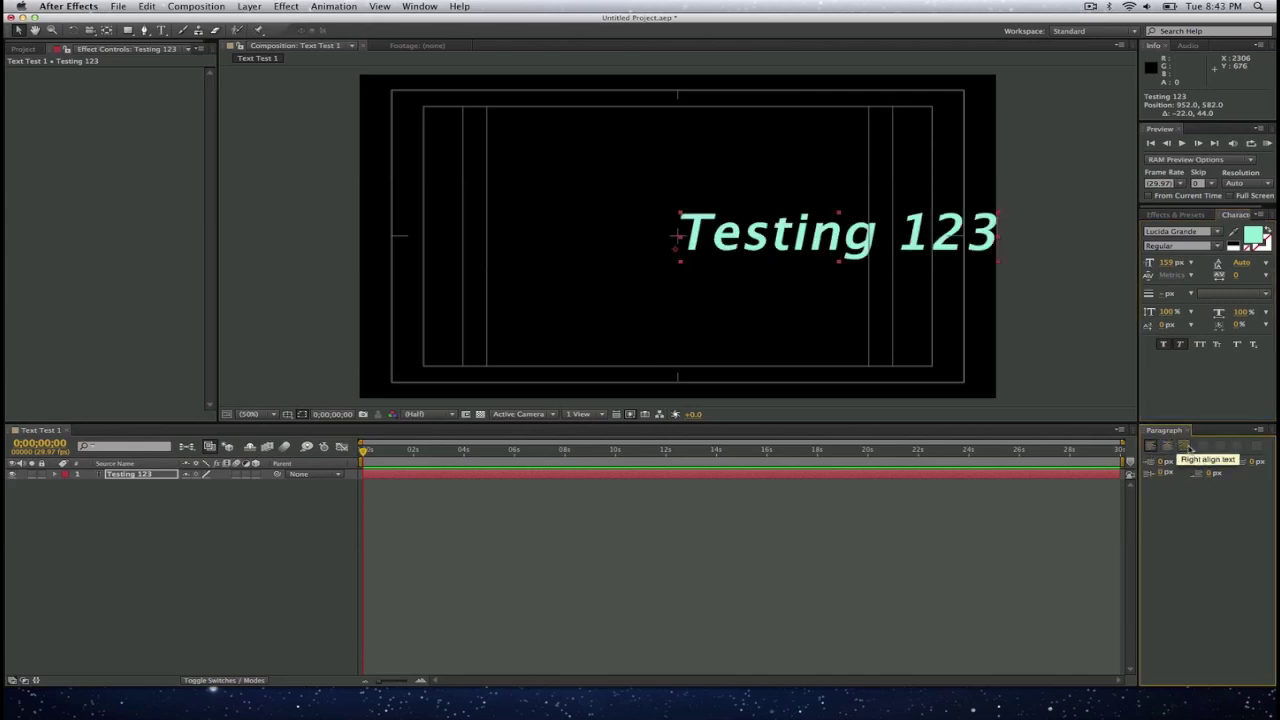
click(1184, 447)
click(1167, 447)
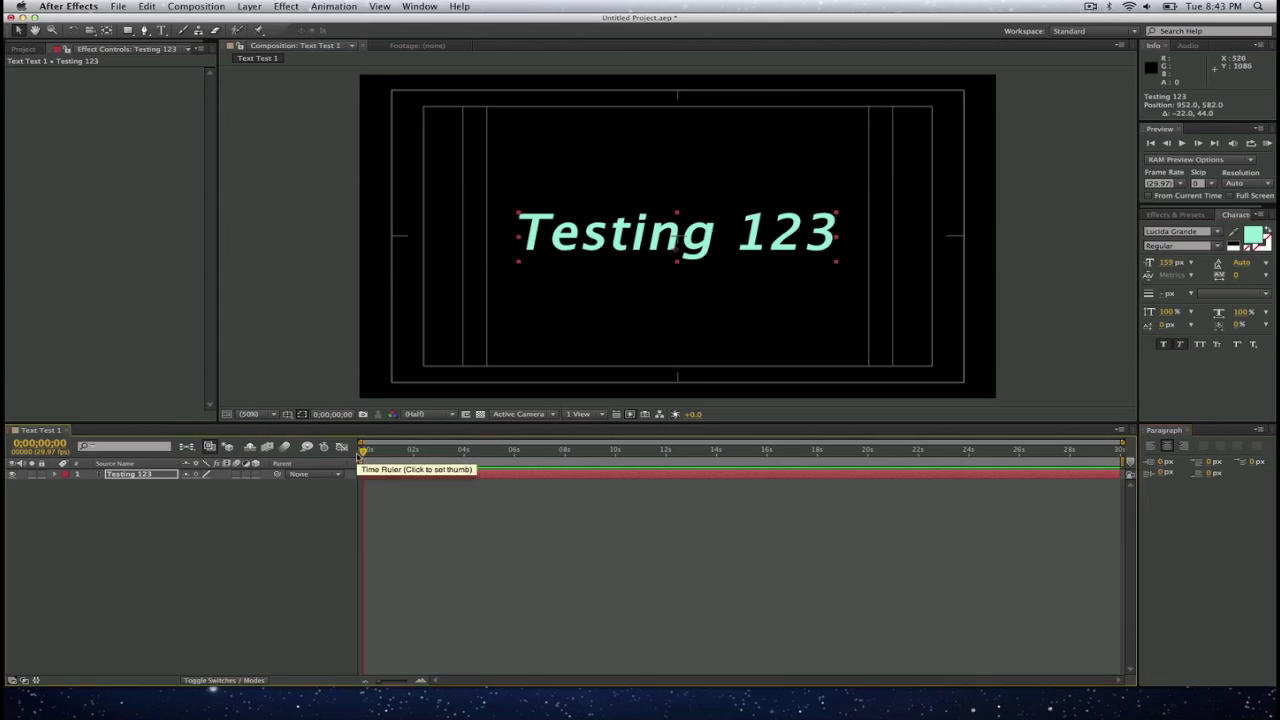
key(space)
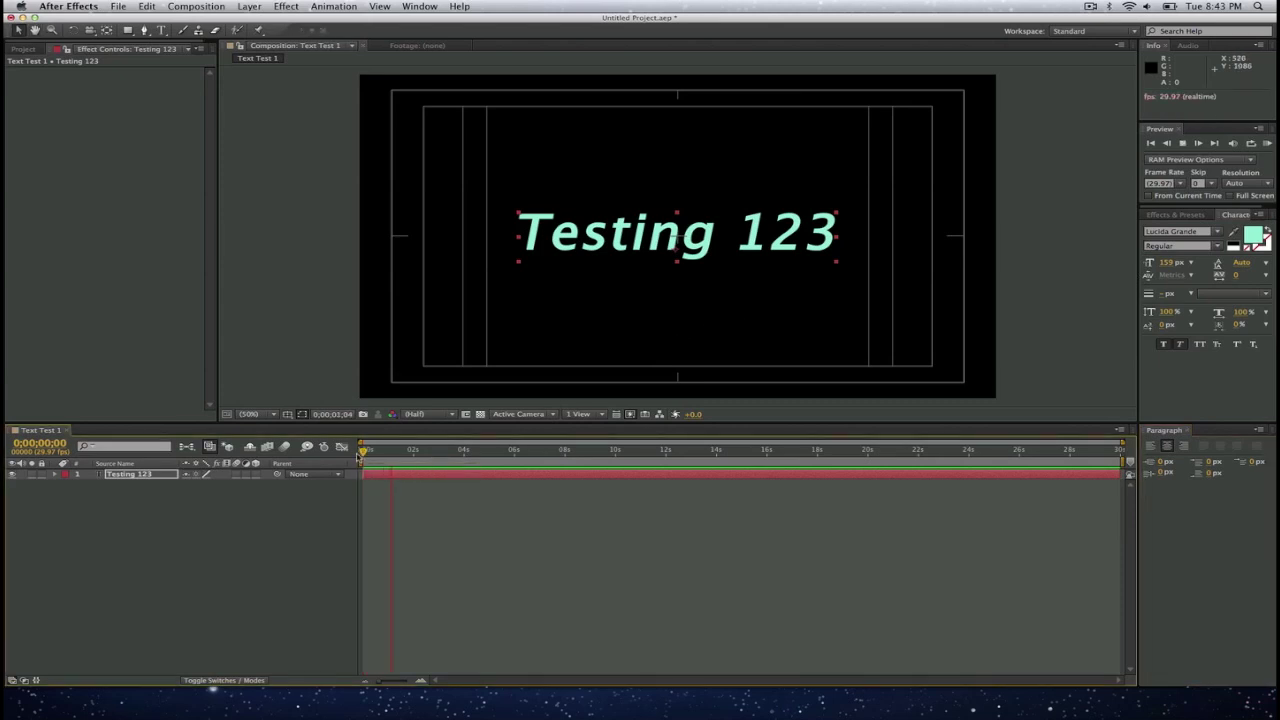
mouse_move(359, 456)
mouse_down()
mouse_move(428, 455)
mouse_move(355, 449)
mouse_up()
click(1176, 215)
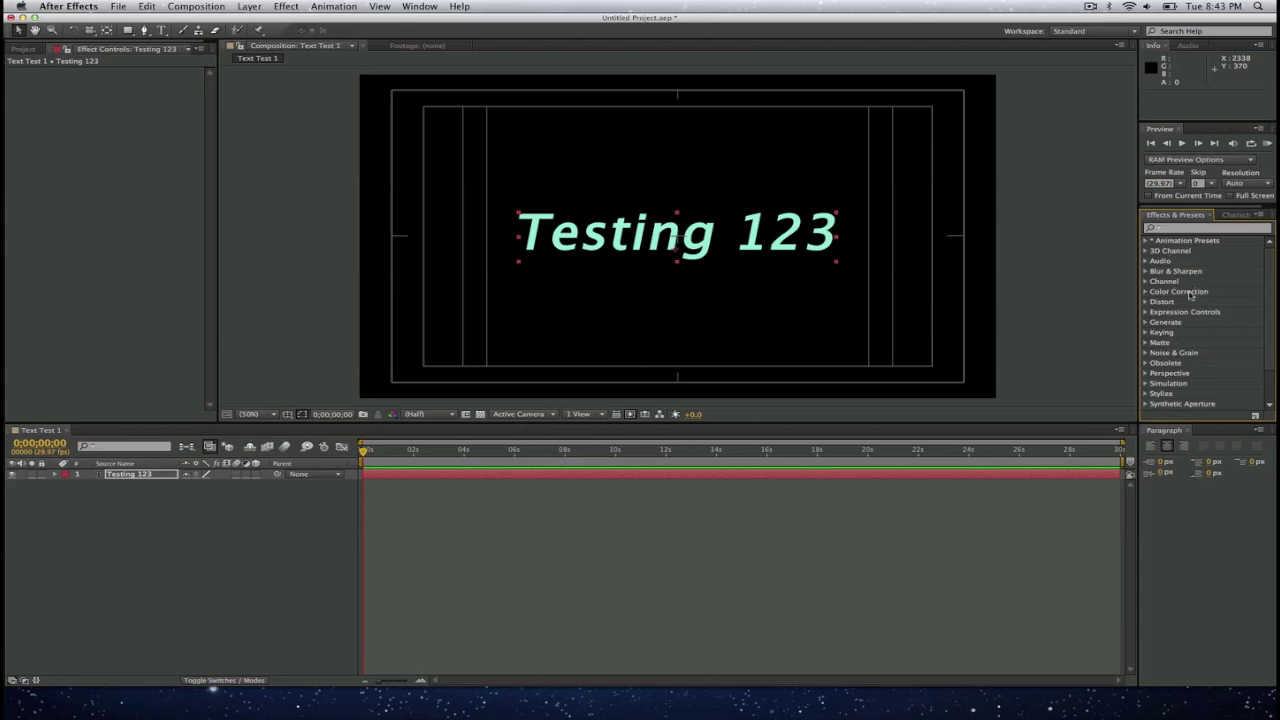
Step: Expand Animation Presets > Text > 3D Text in Effects & Presets and look over the 3D presets
scroll(1190, 294, down, 2)
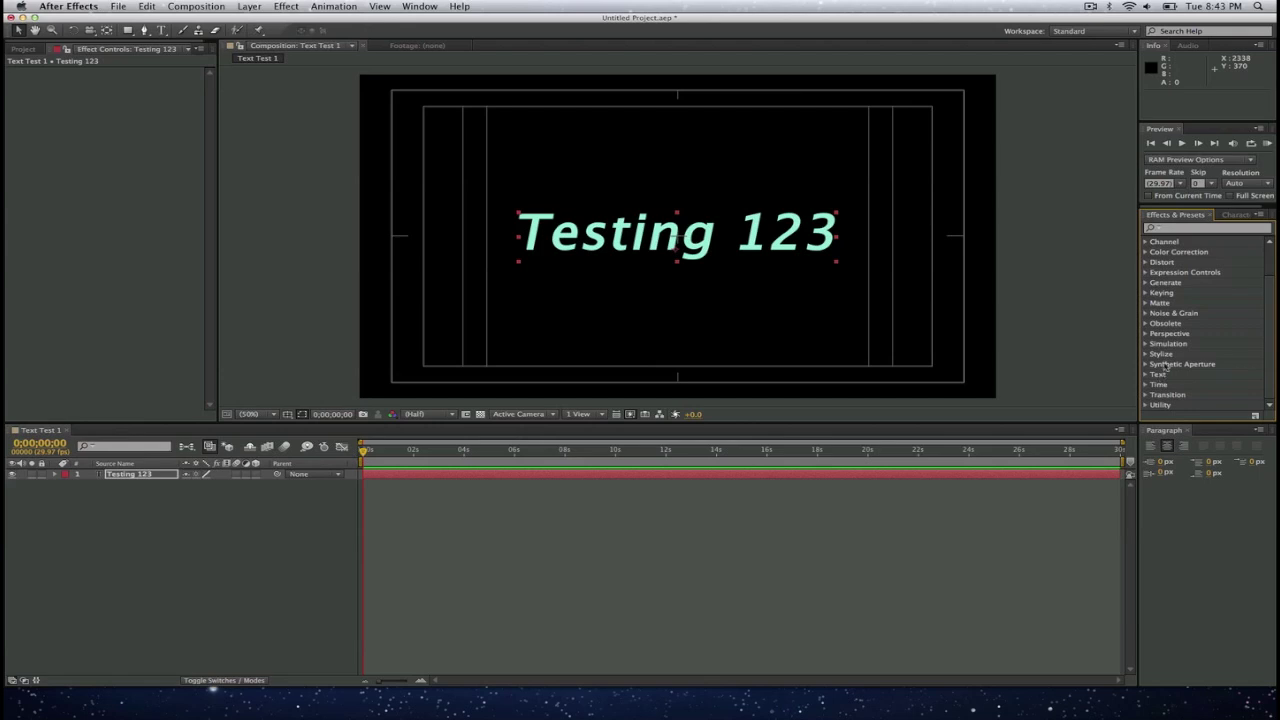
scroll(1170, 350, up, 2)
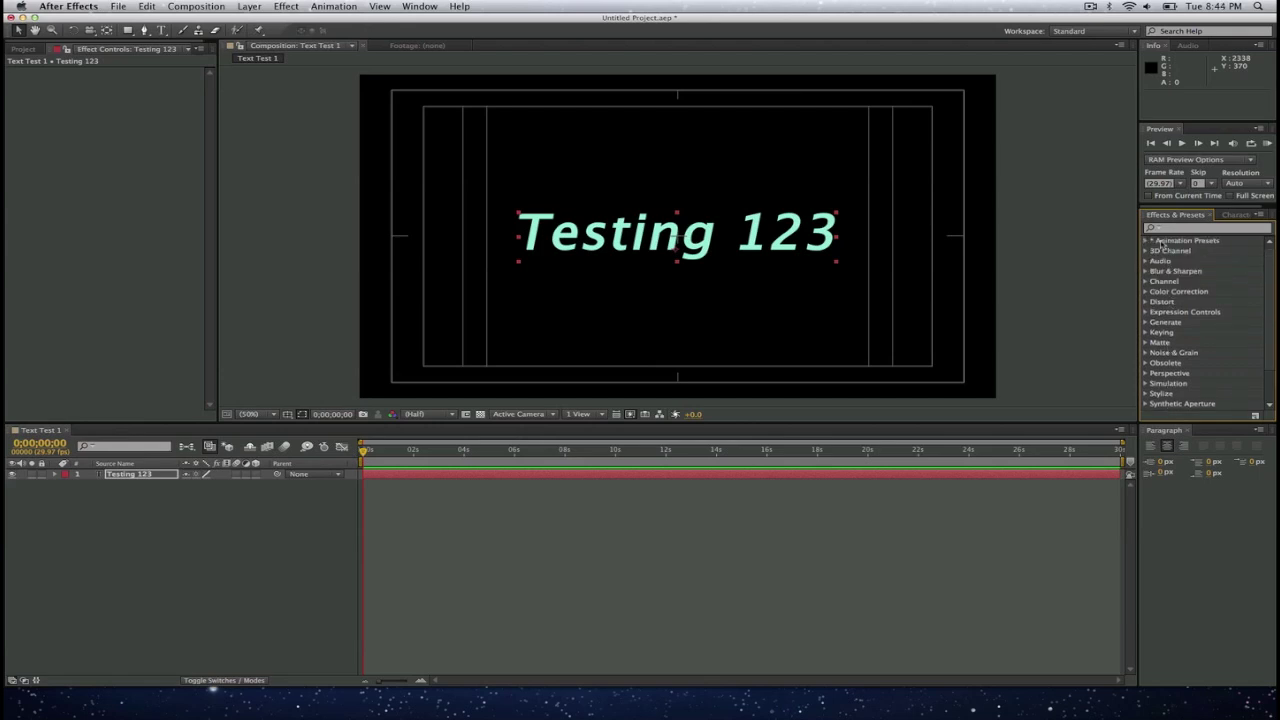
click(1146, 241)
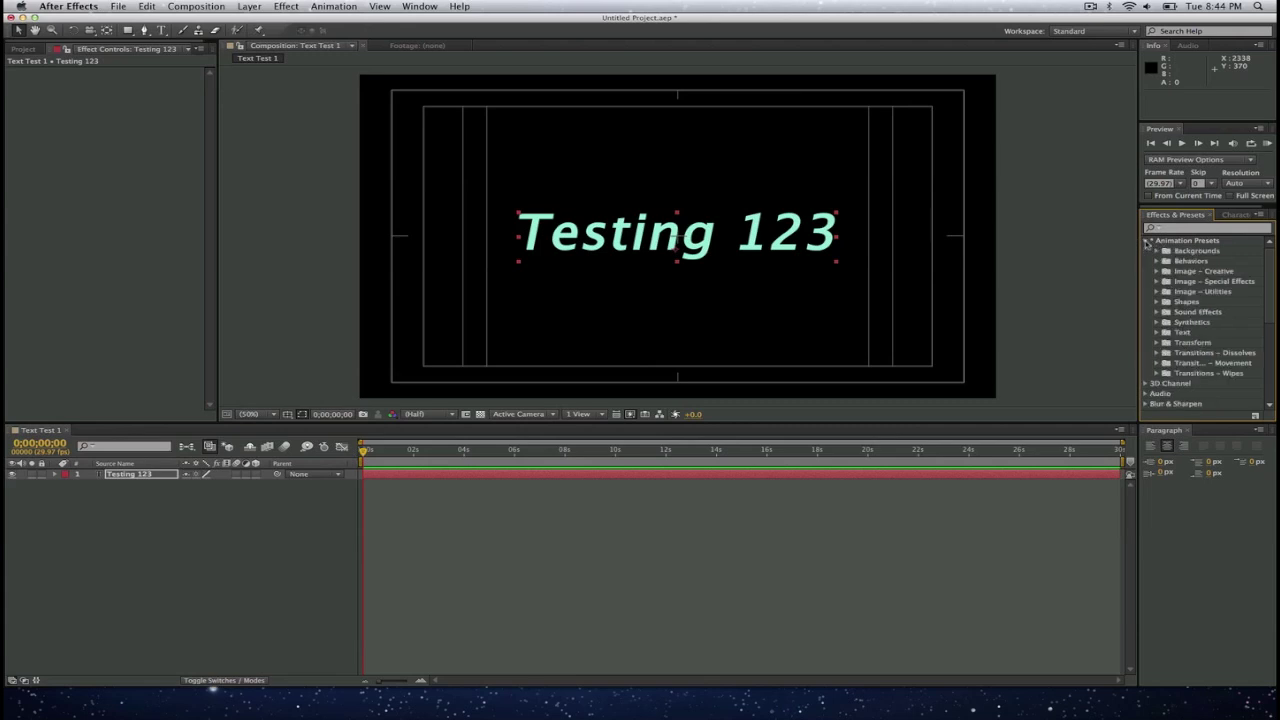
click(1157, 332)
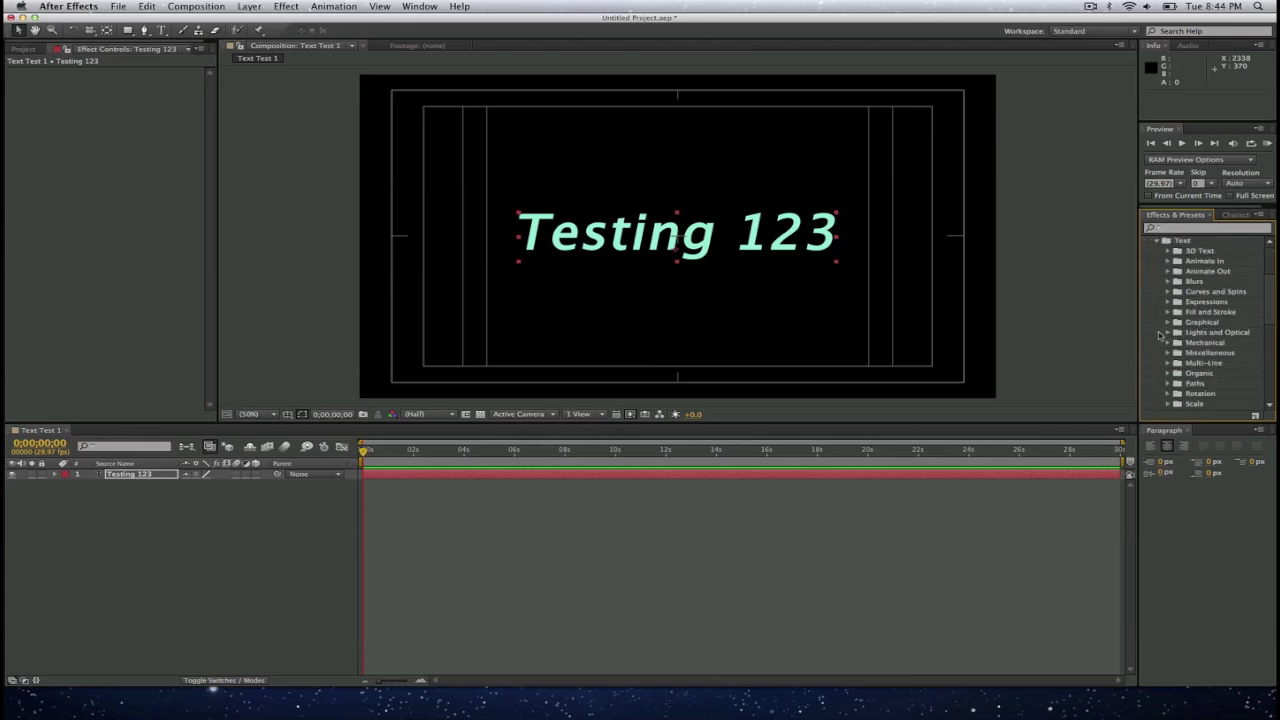
scroll(1185, 297, down, 3)
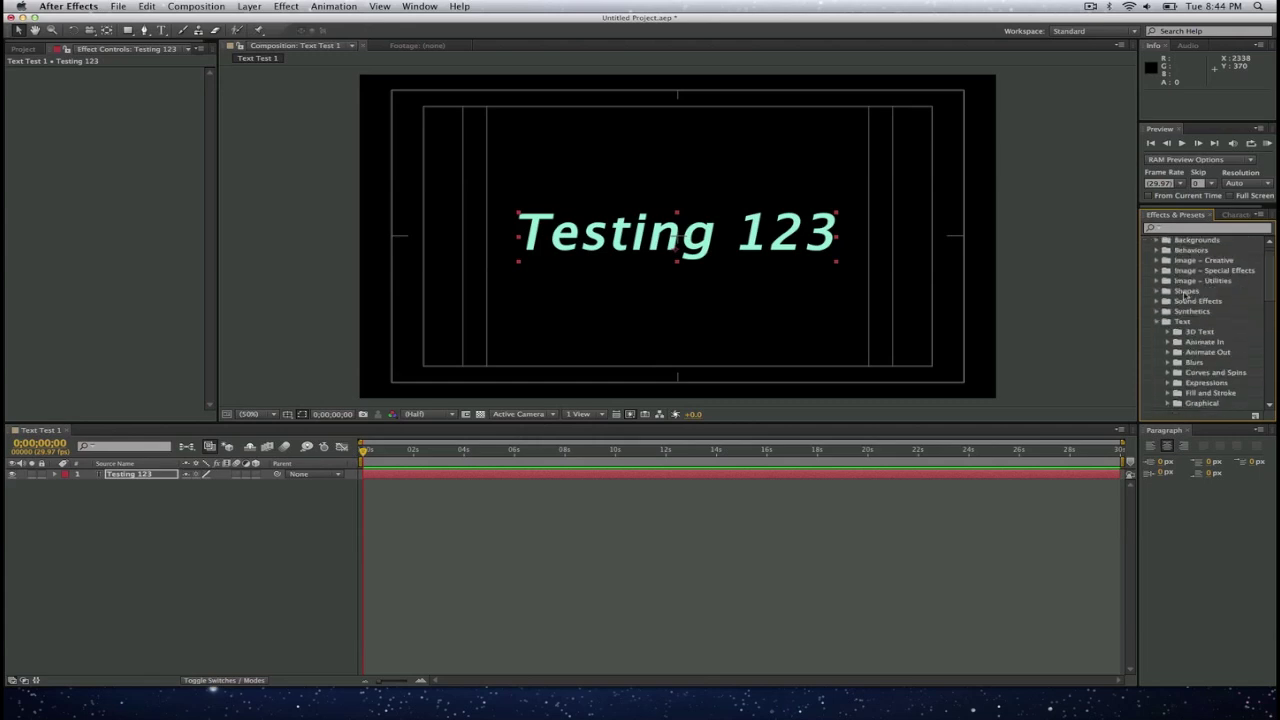
scroll(1185, 295, up, 2)
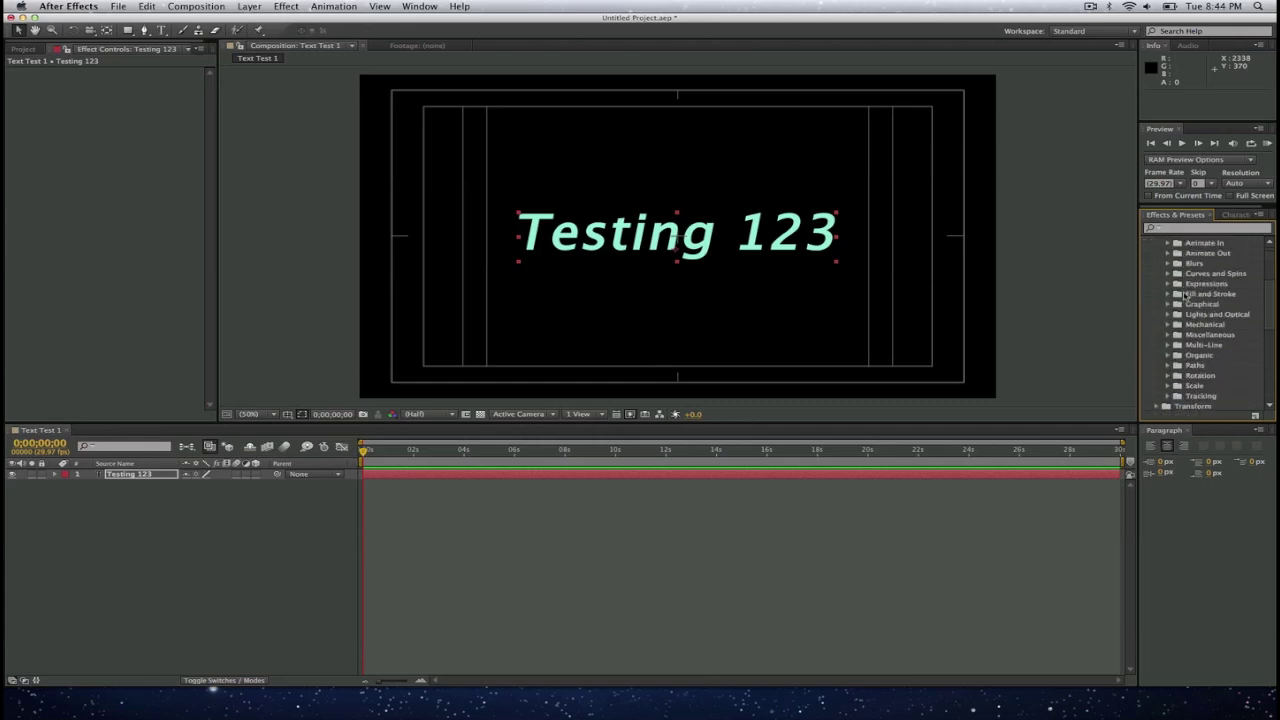
scroll(1186, 294, up, 1)
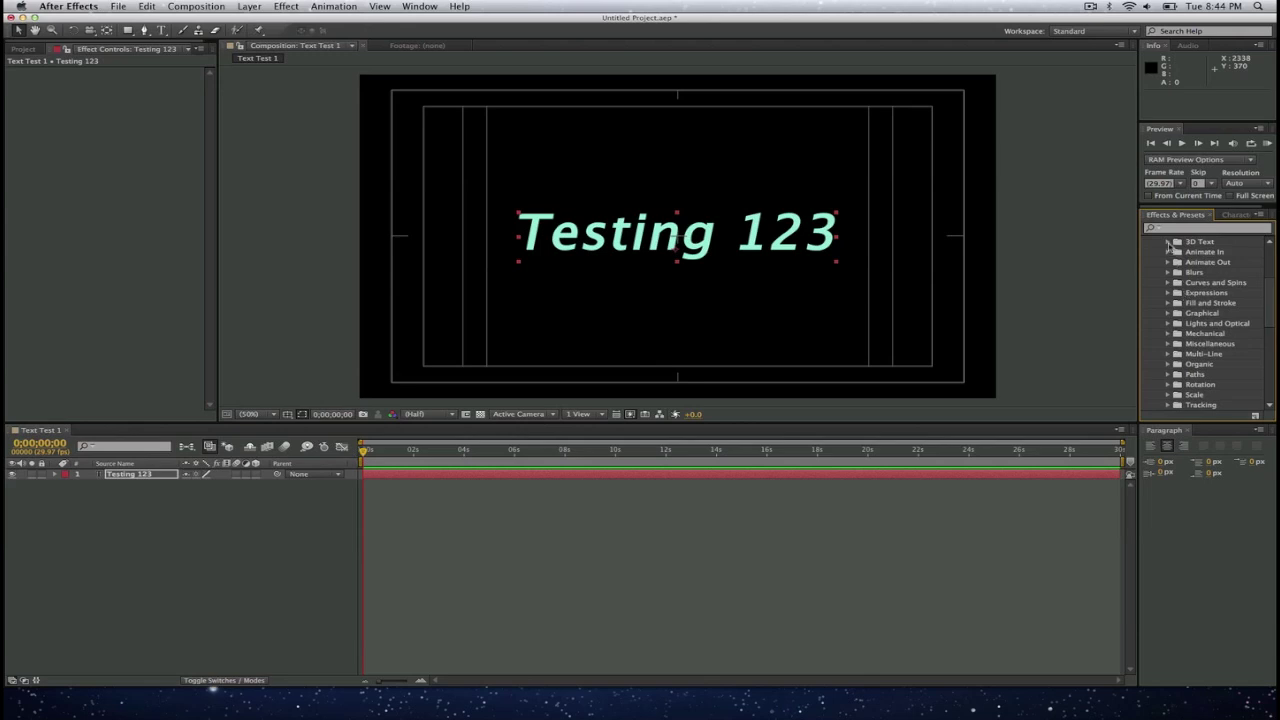
click(1168, 244)
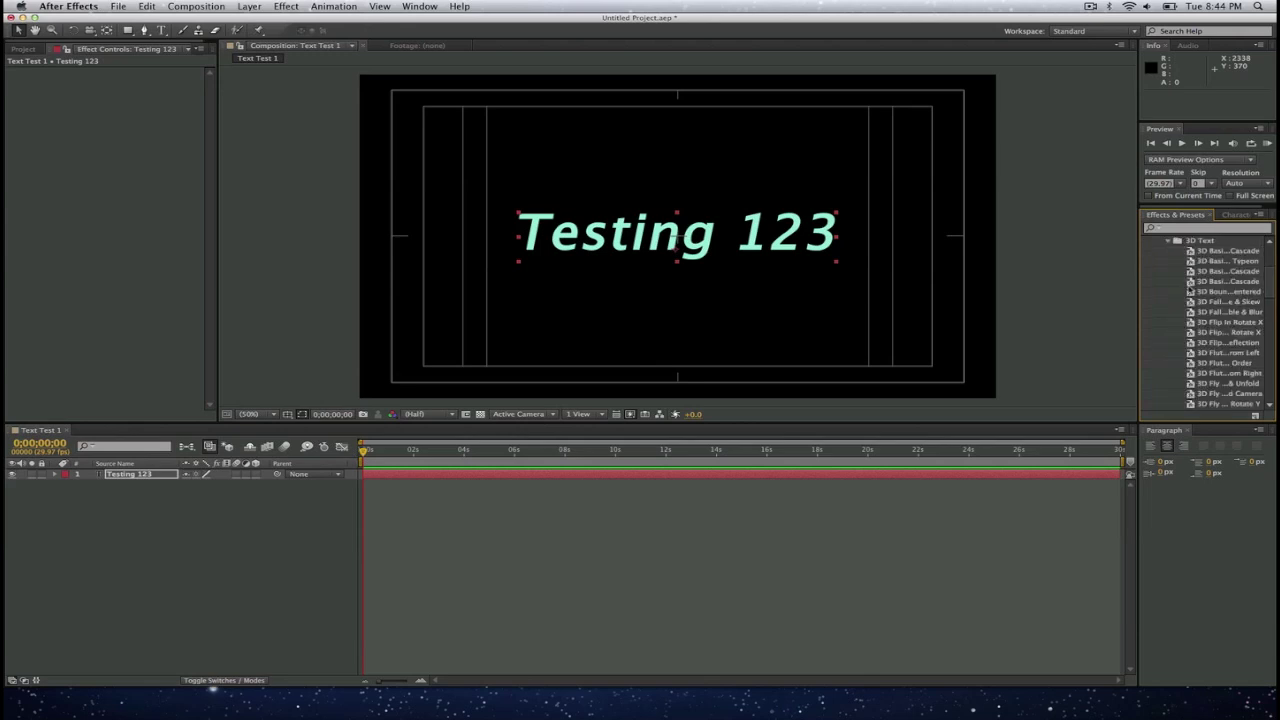
click(1190, 283)
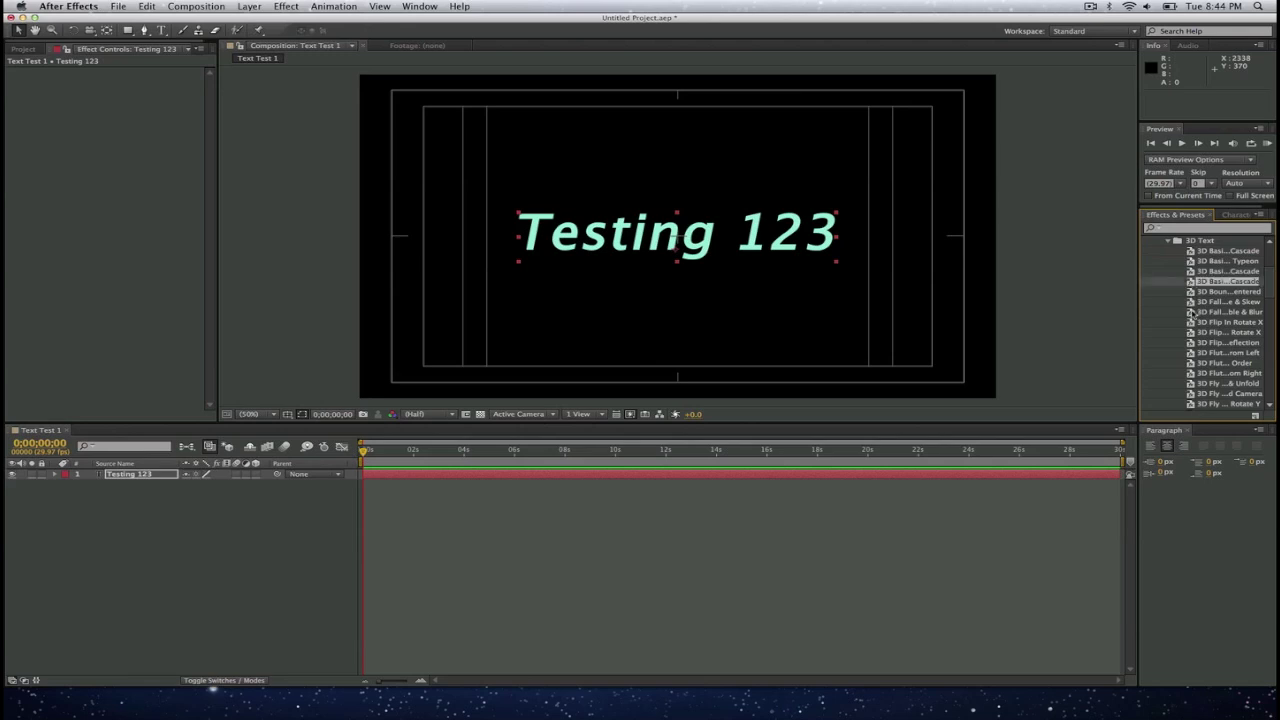
click(1191, 312)
click(1195, 334)
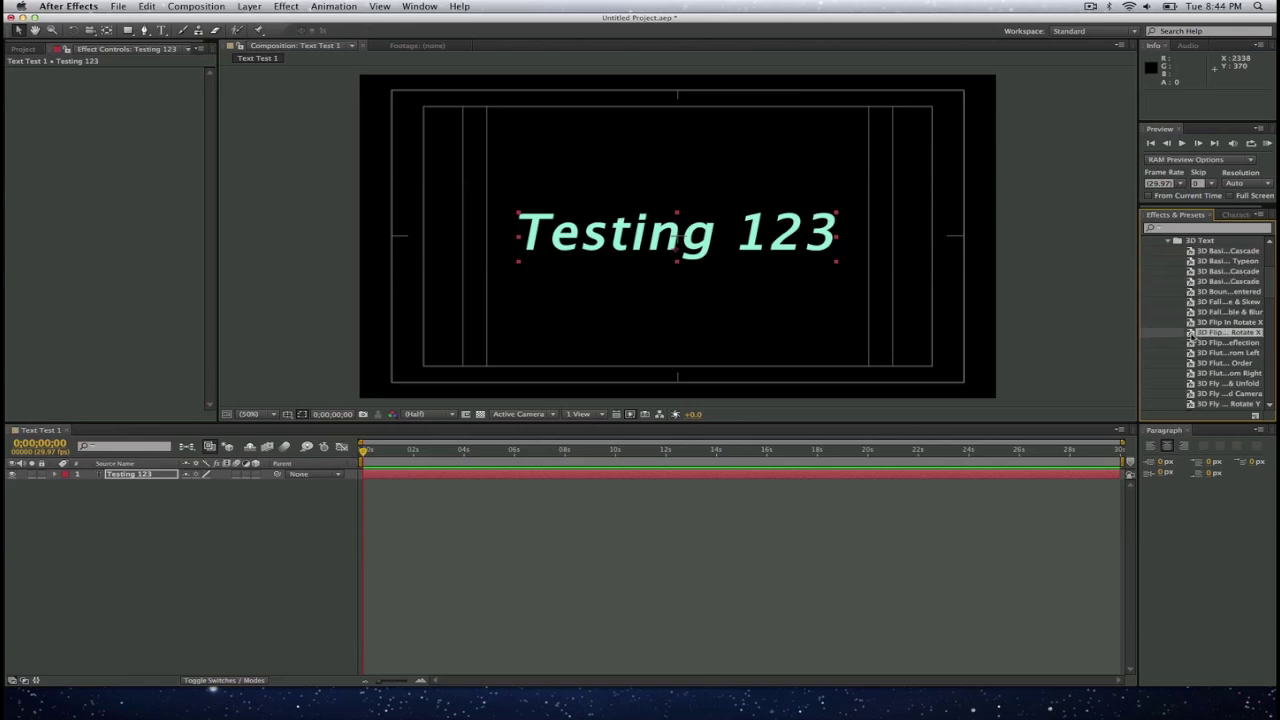
Step: Collapse the 3D Text, Text and Animation Presets folders, then bring up the Animation menu
click(1167, 242)
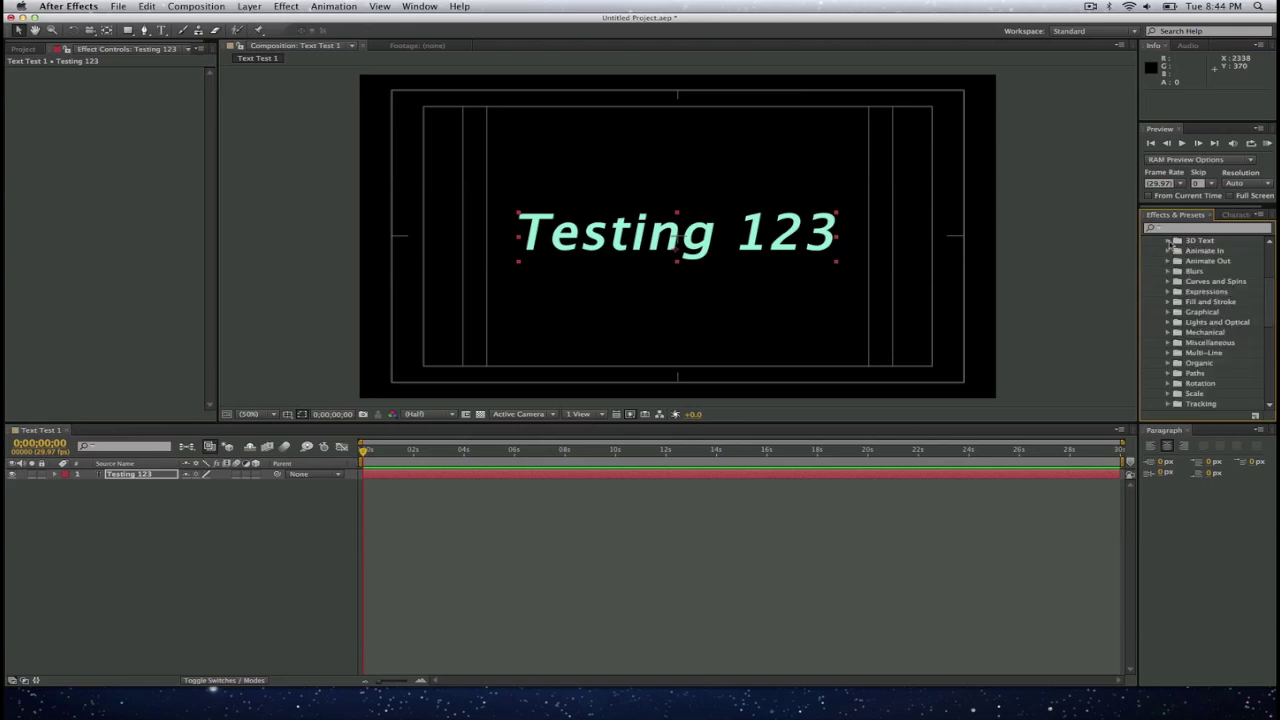
scroll(1163, 282, up, 2)
click(1157, 266)
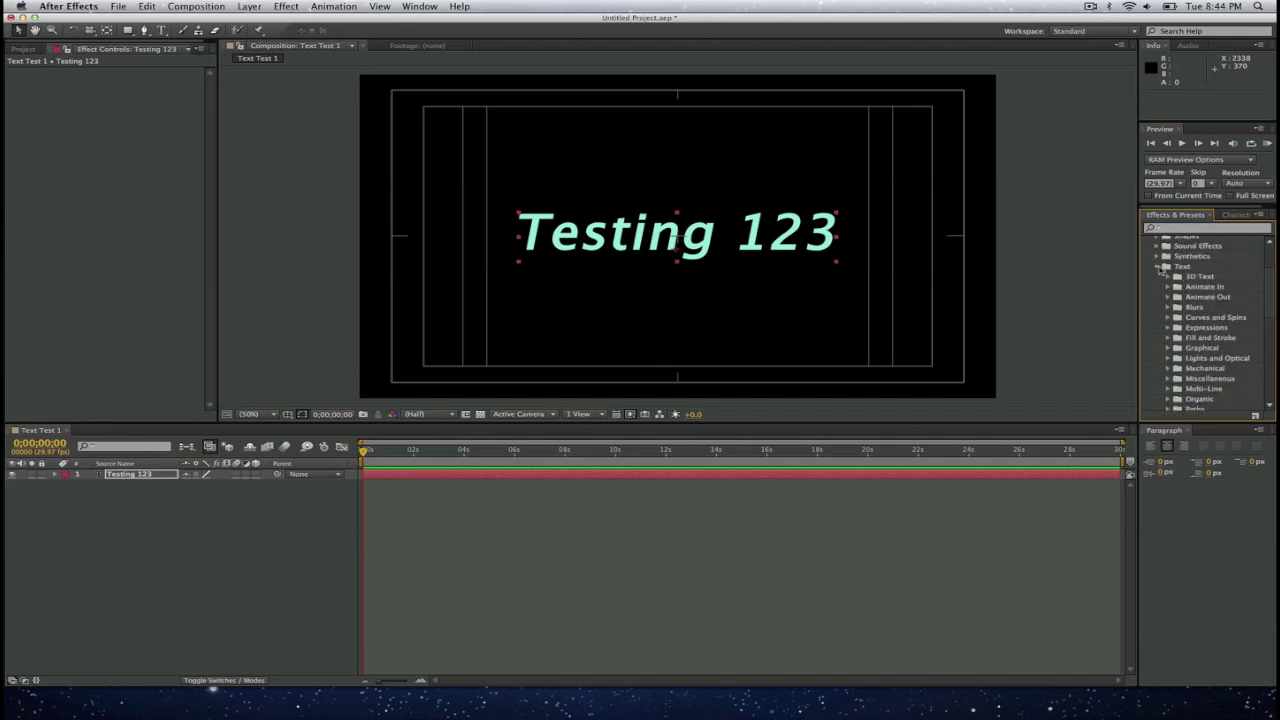
scroll(1148, 250, up, 3)
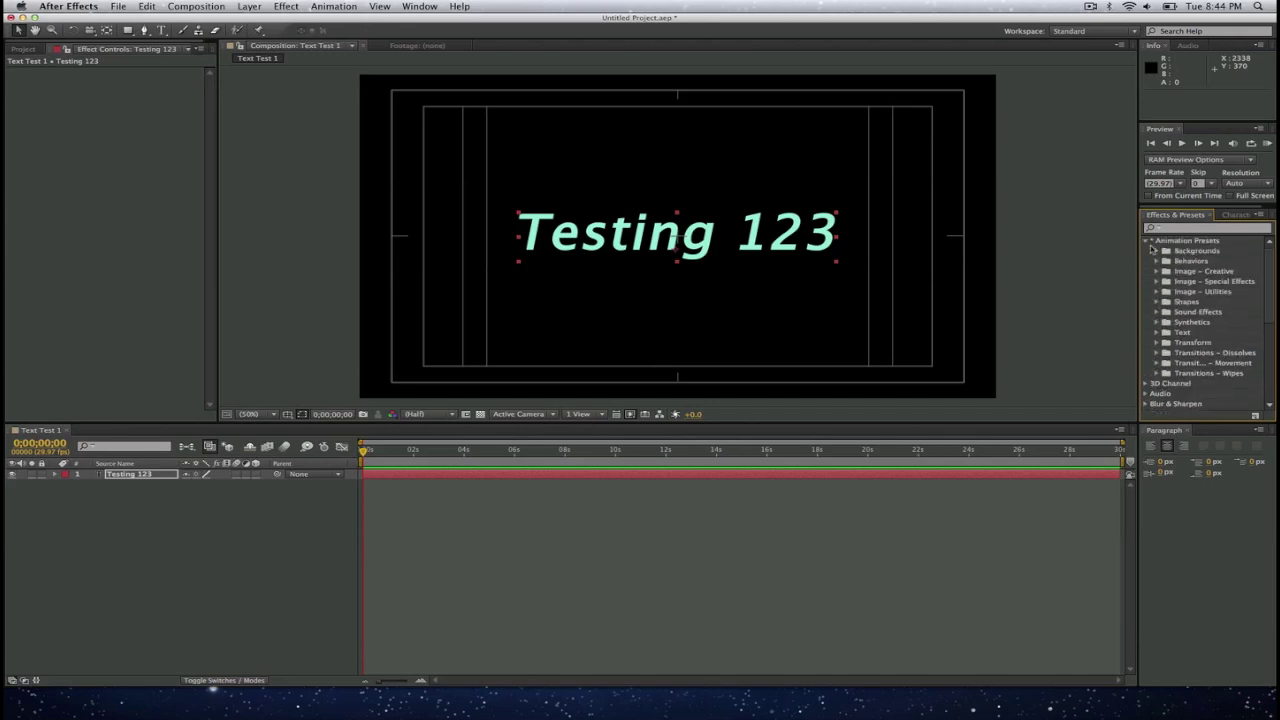
click(1147, 242)
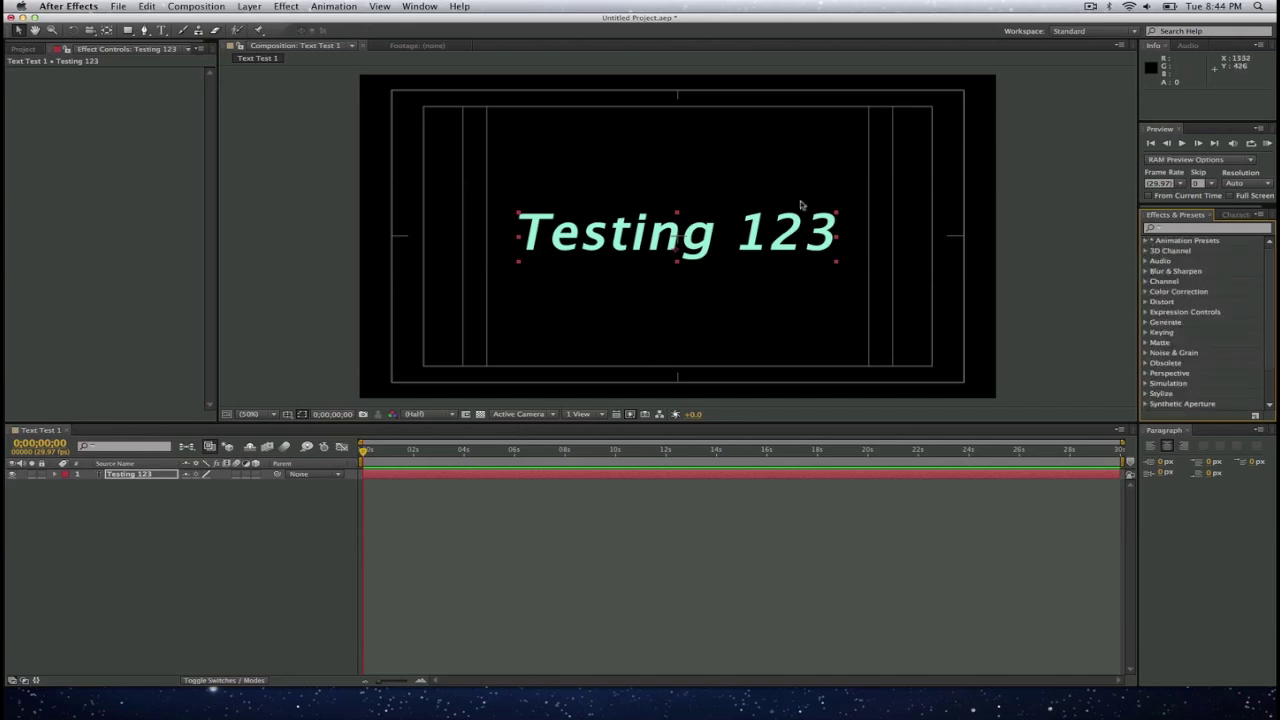
click(333, 7)
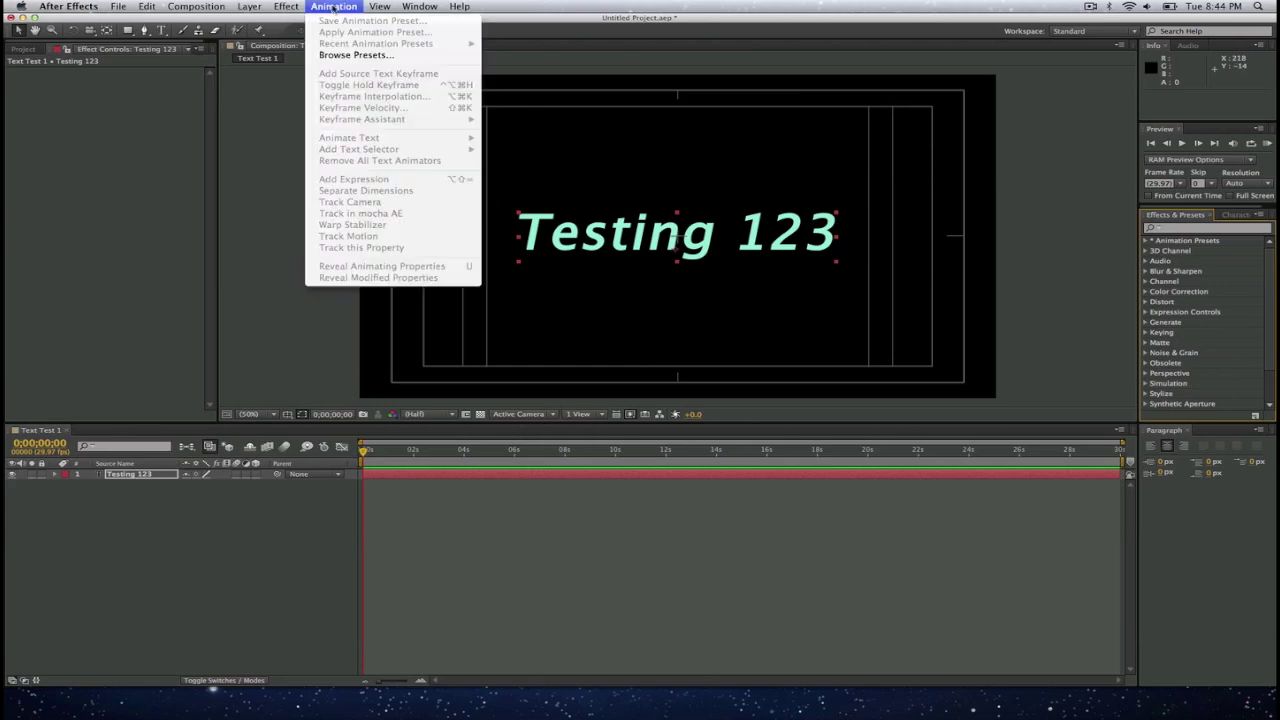
Step: Choose Animation > Browse Presets to view the Presets folder in Adobe Bridge
click(345, 56)
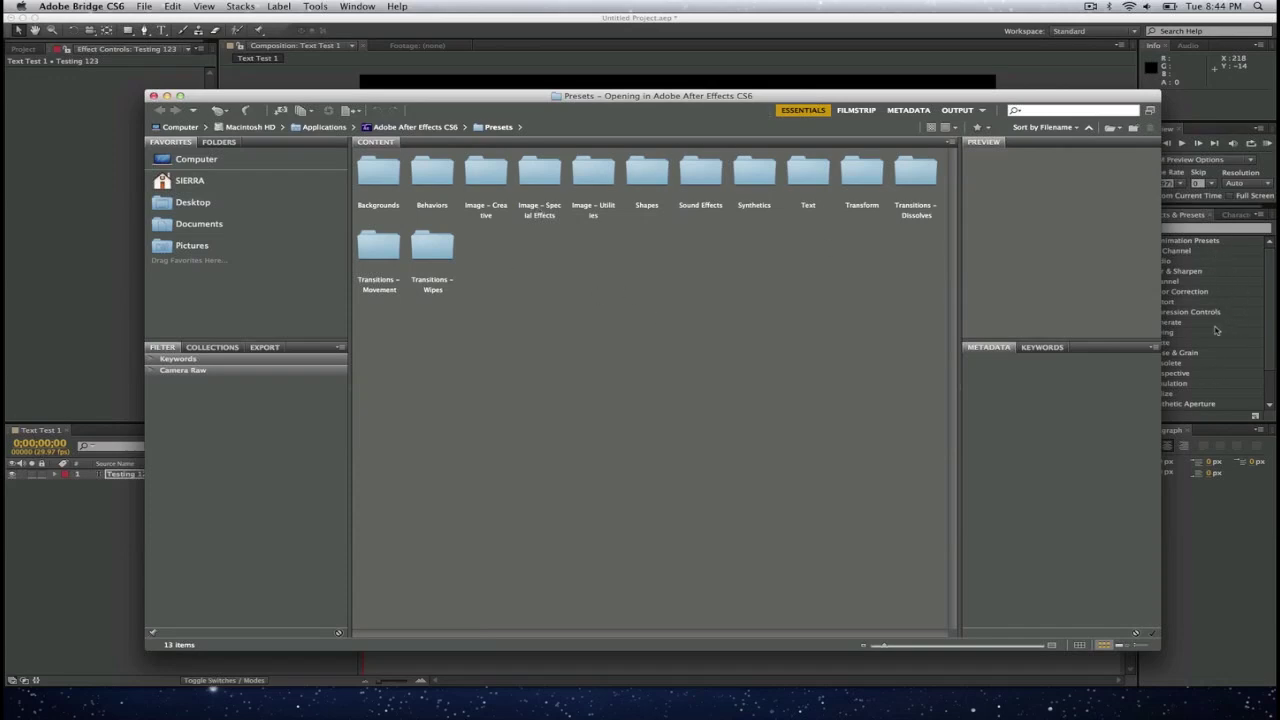
Step: In Bridge, go to Text > 3D Text, preview 3D Rotate around Circle, and apply it to the text
drag(1074, 97, 1010, 86)
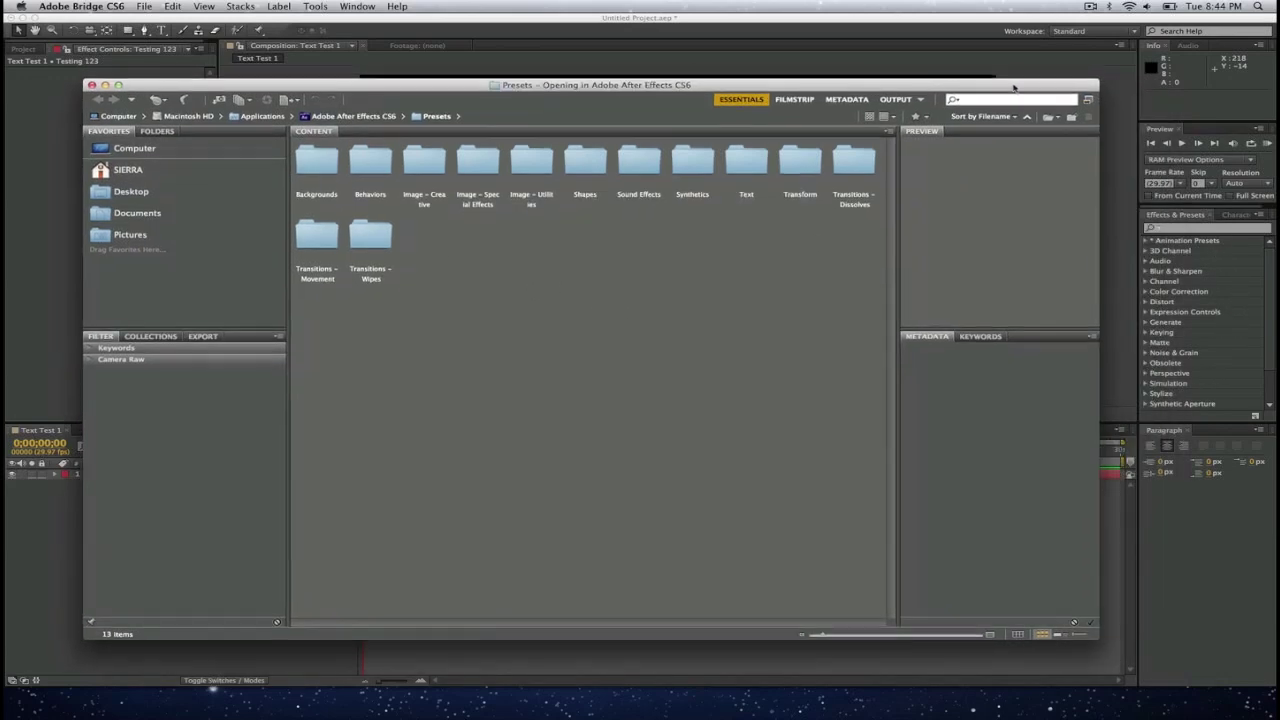
double_click(740, 165)
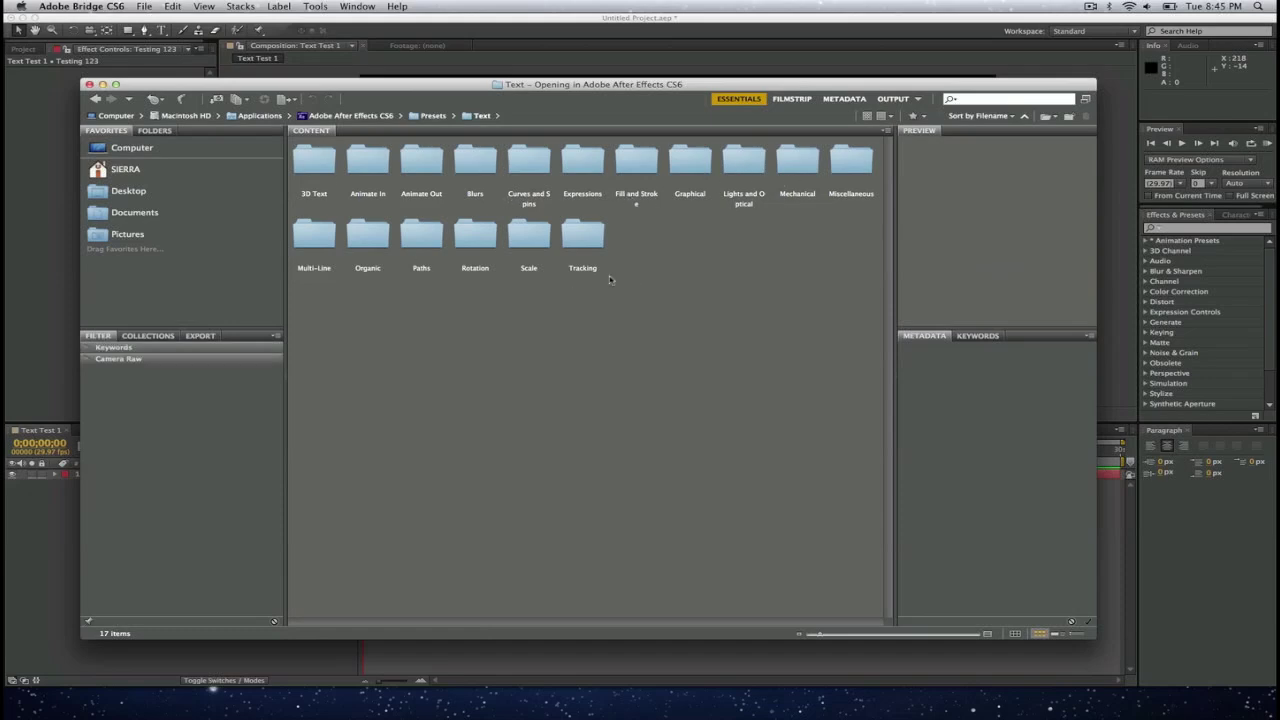
double_click(316, 162)
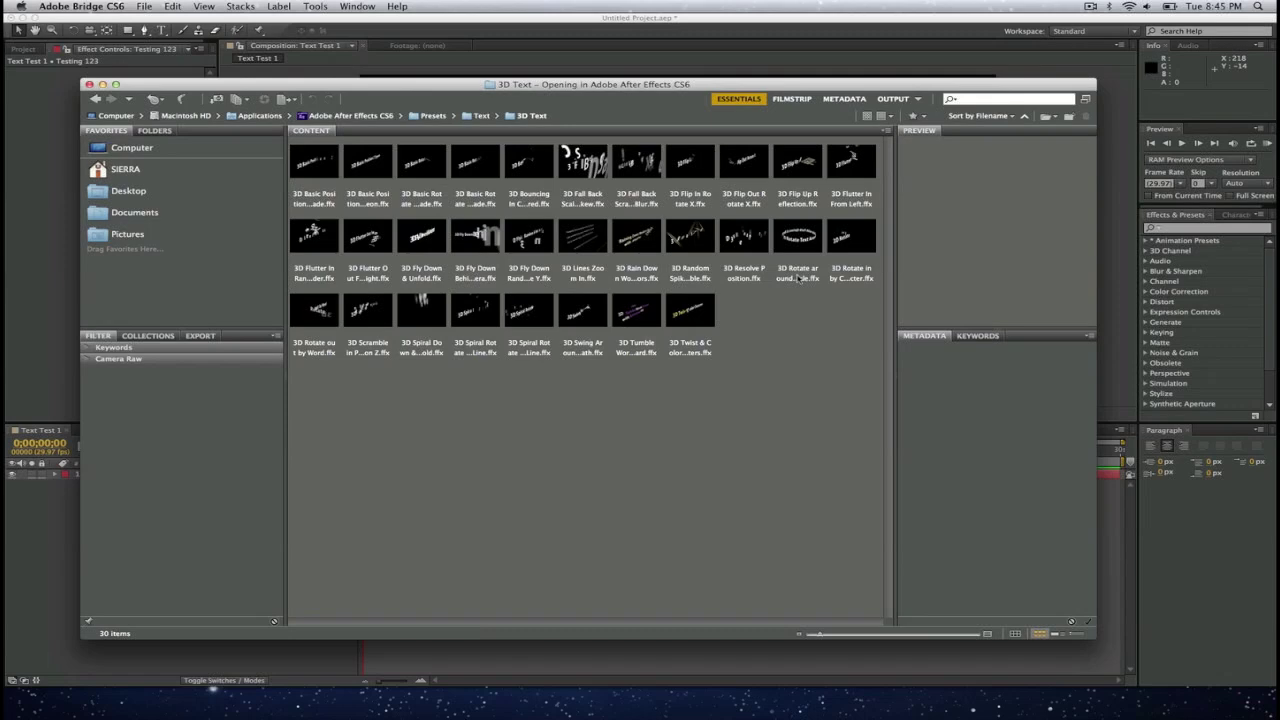
click(798, 279)
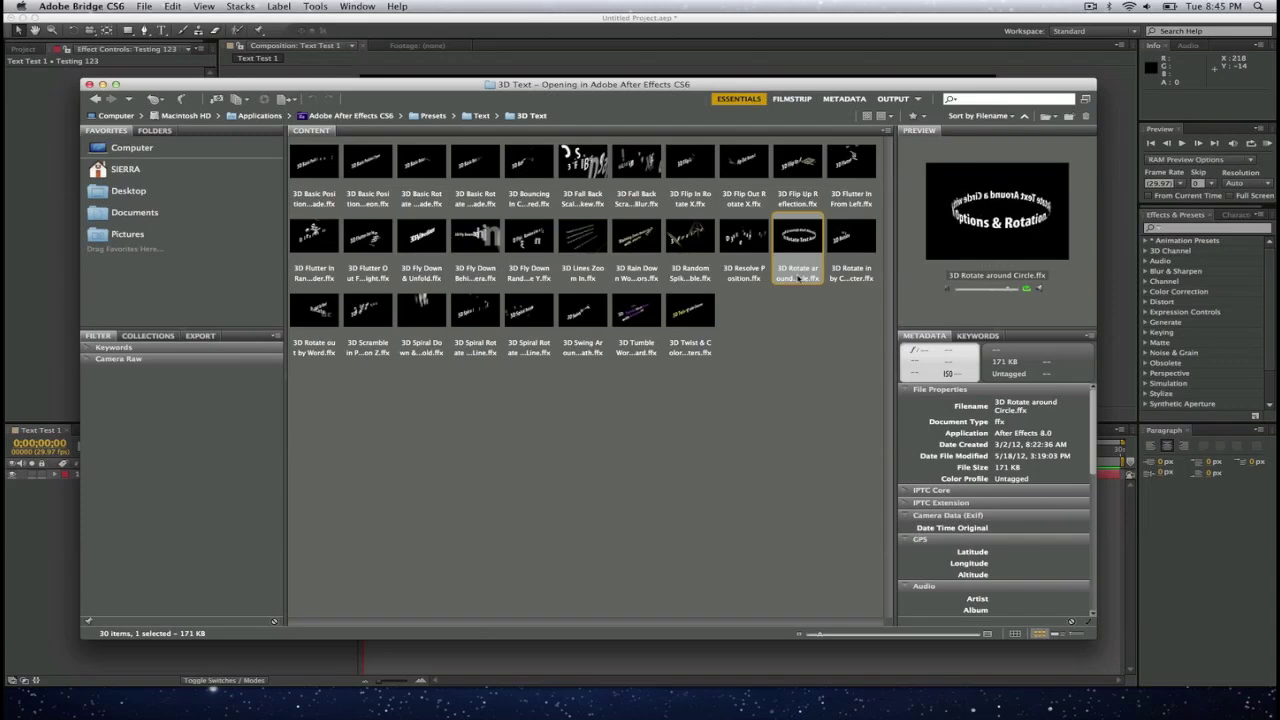
drag(758, 83, 794, 319)
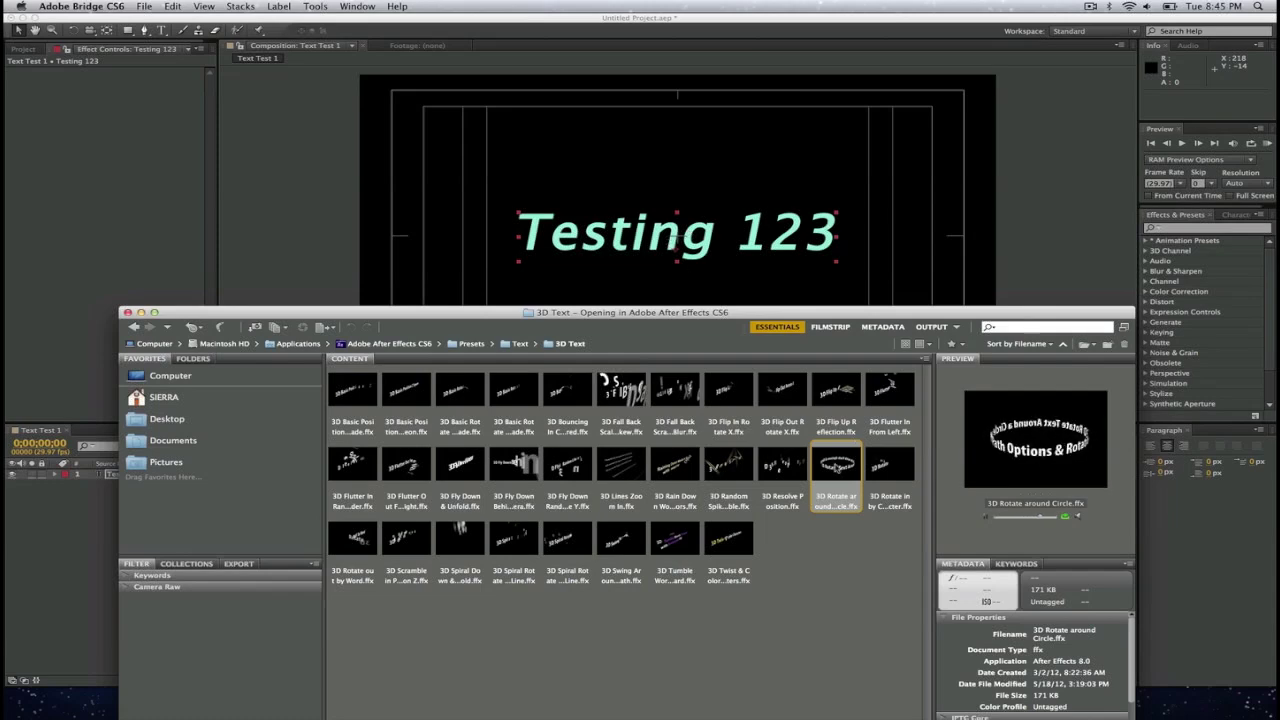
double_click(836, 466)
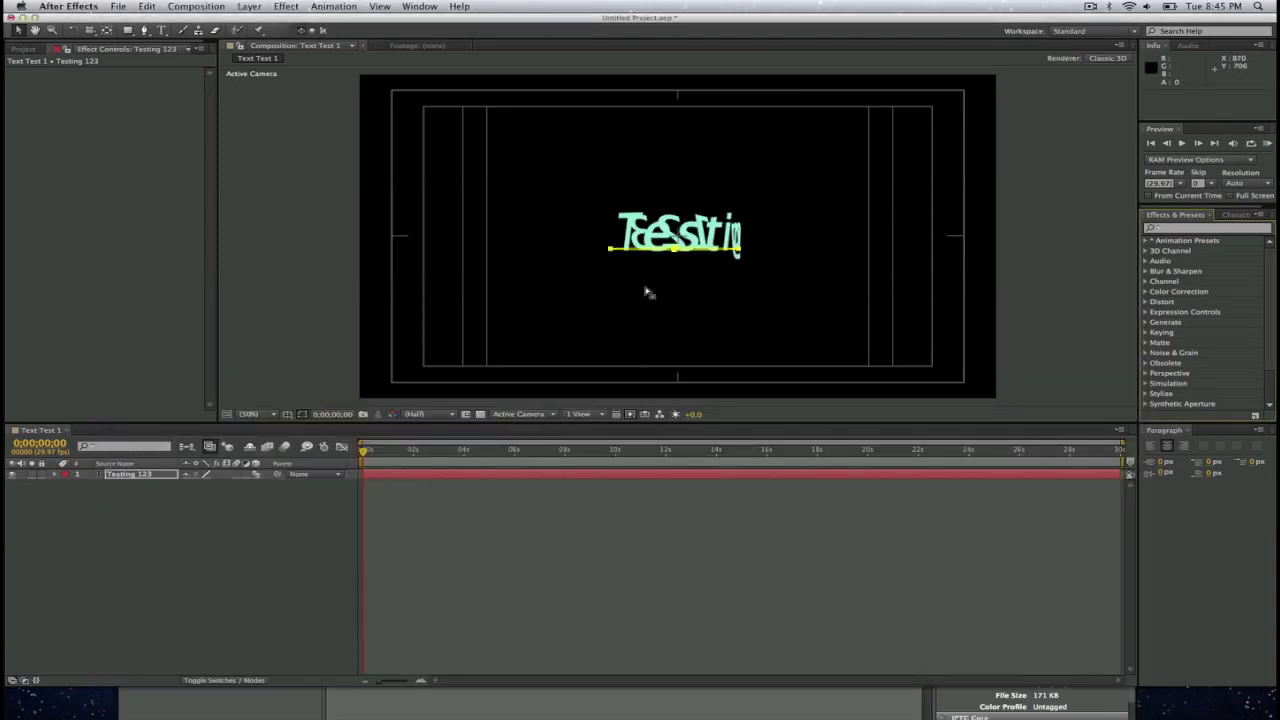
Step: Preview the animation, end the work area at 0;00;03;16, and replay it from the start
key(space)
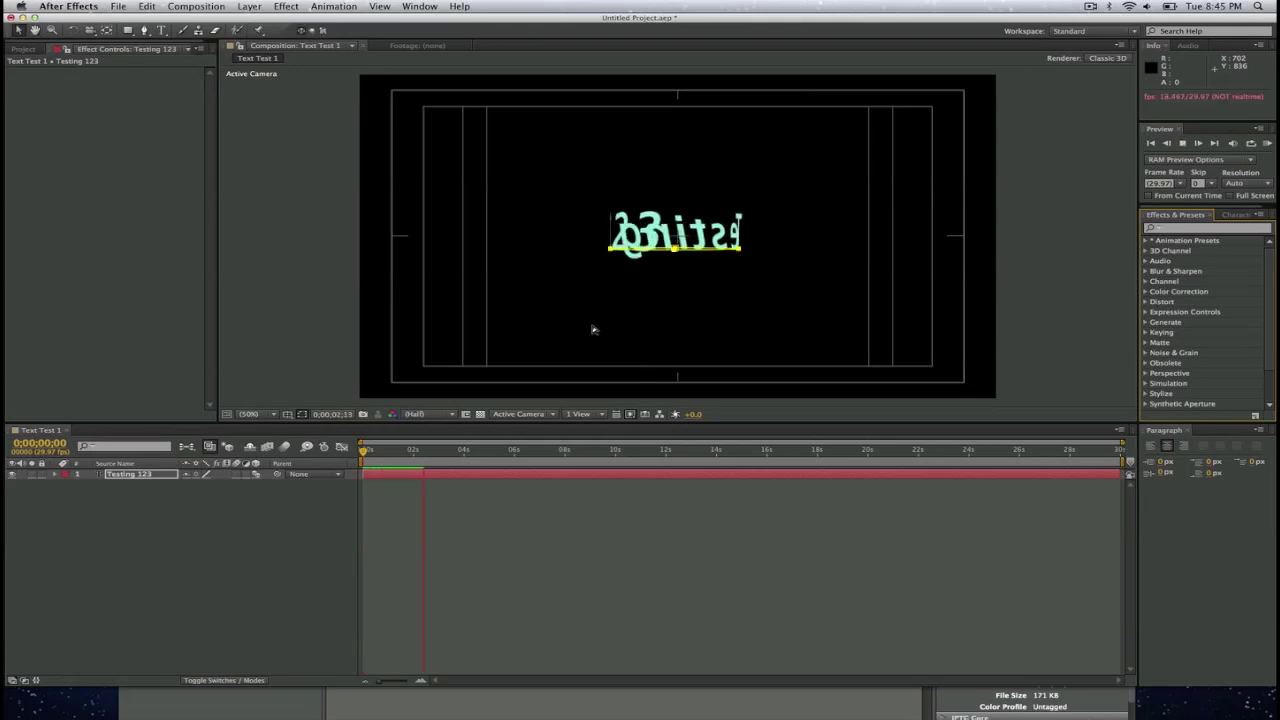
key(space)
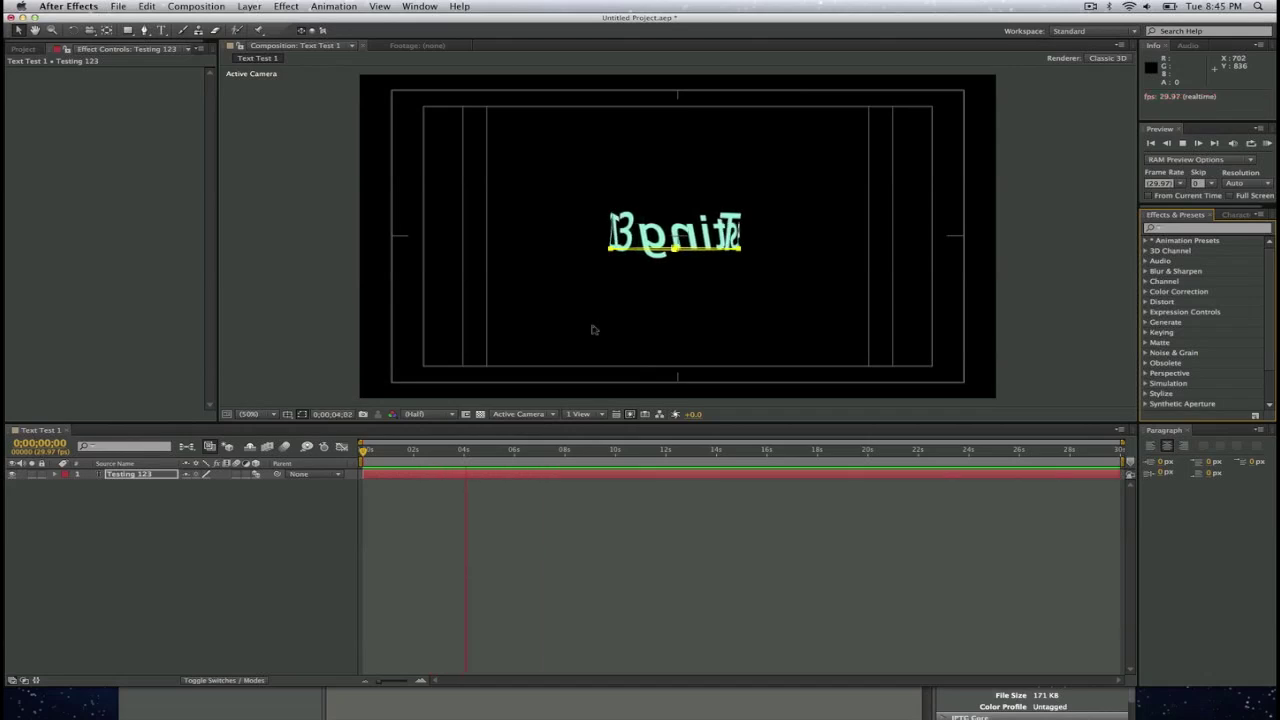
mouse_move(466, 451)
mouse_down()
mouse_move(363, 451)
mouse_move(453, 451)
mouse_up()
key(n)
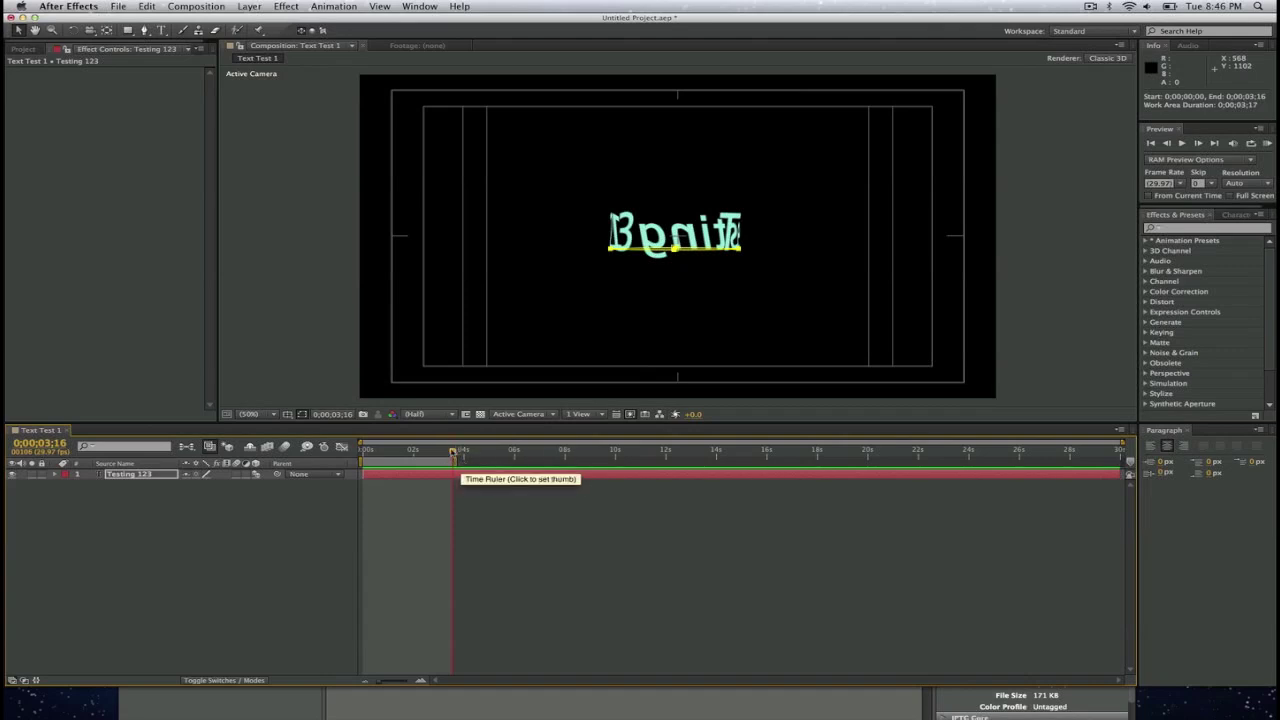
drag(454, 452, 330, 449)
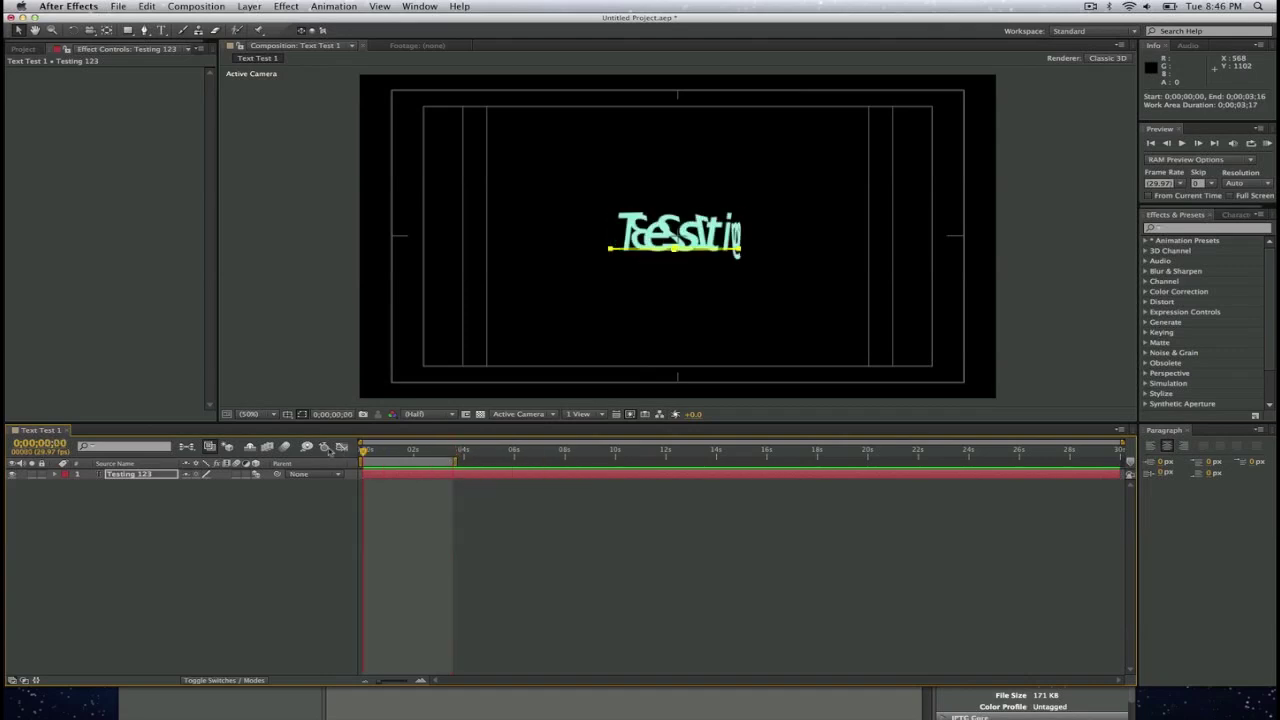
key(space)
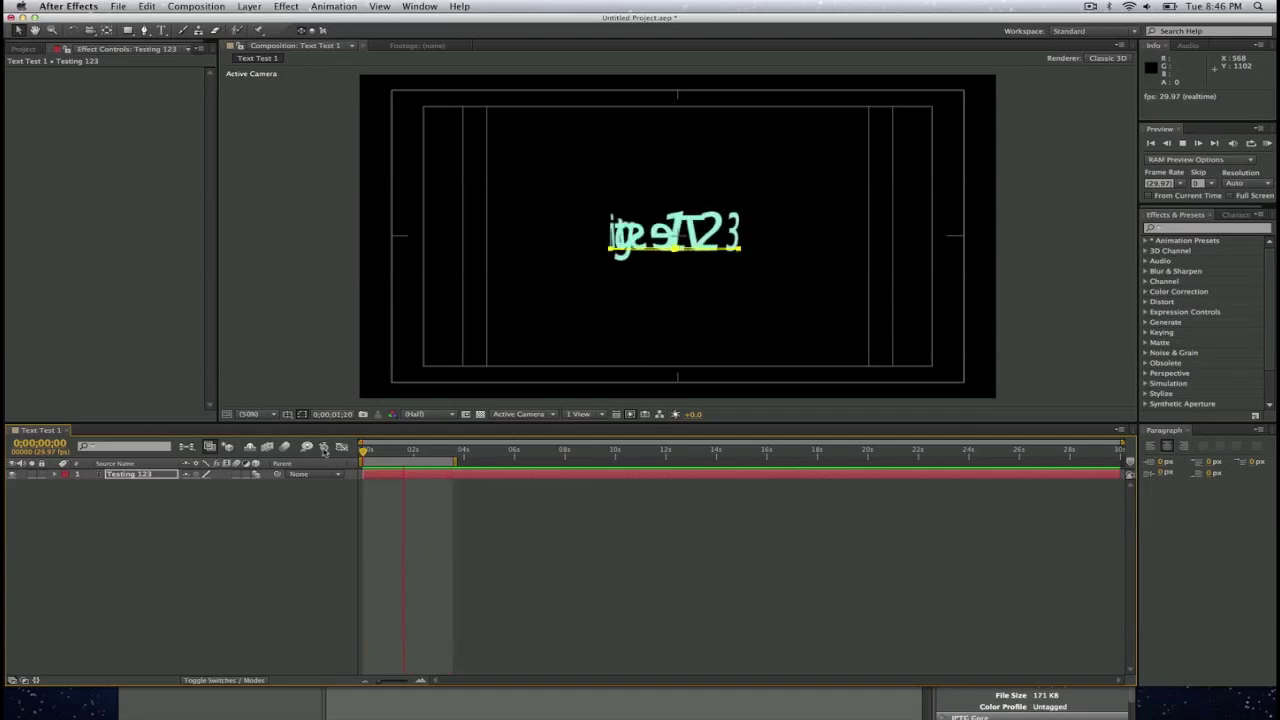
key(space)
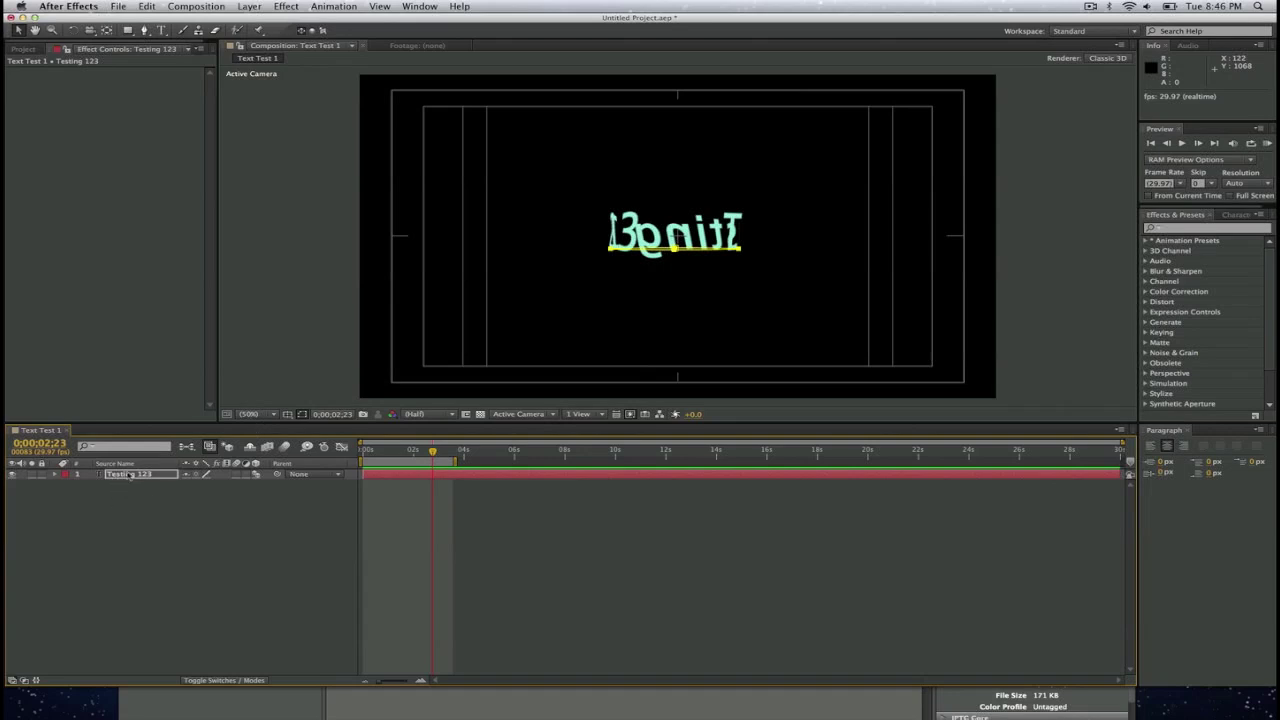
click(92, 478)
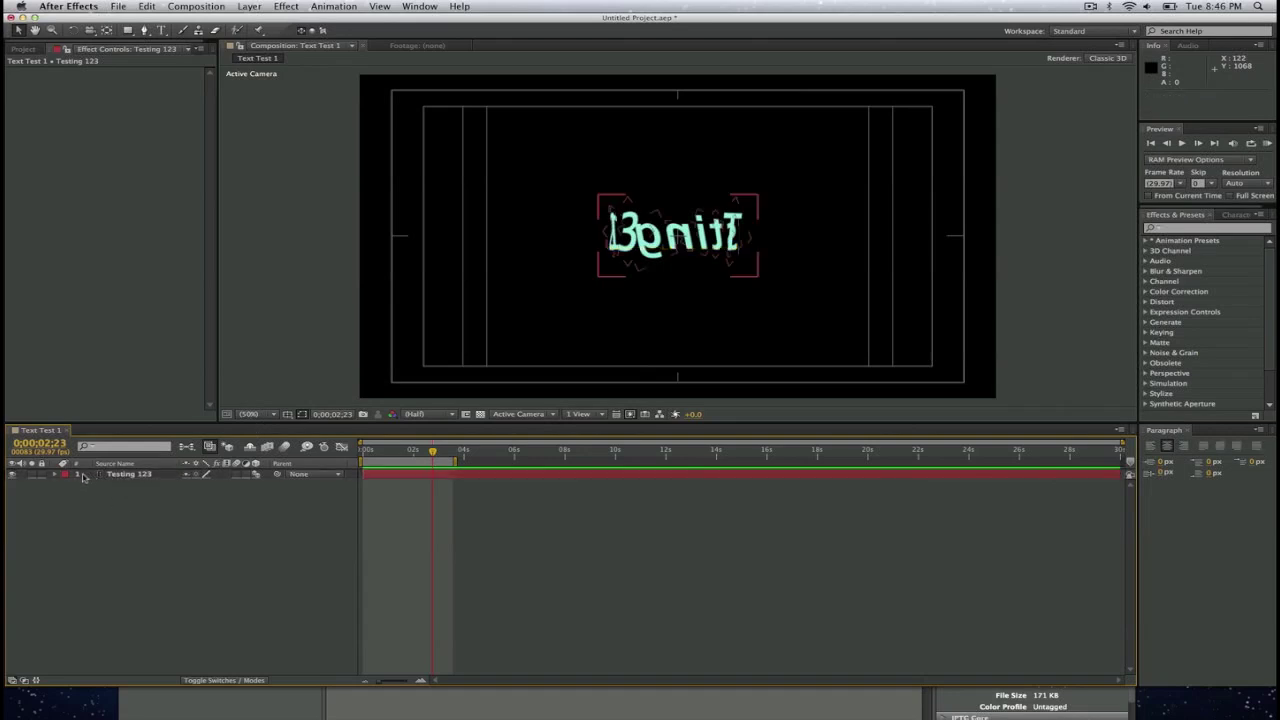
Step: Expand Text > Animator 1 on the Testing 123 layer and scrub rotations to X 109°, Y 31°, Rotation 15°
click(57, 476)
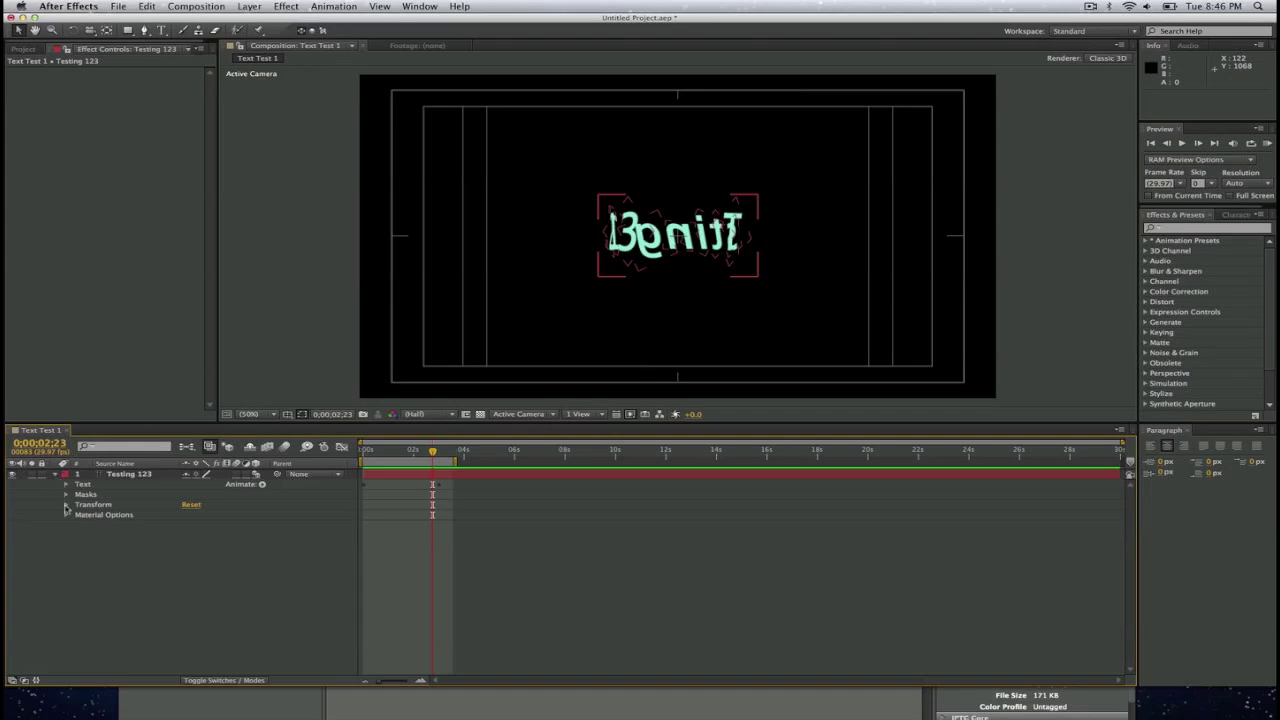
click(66, 484)
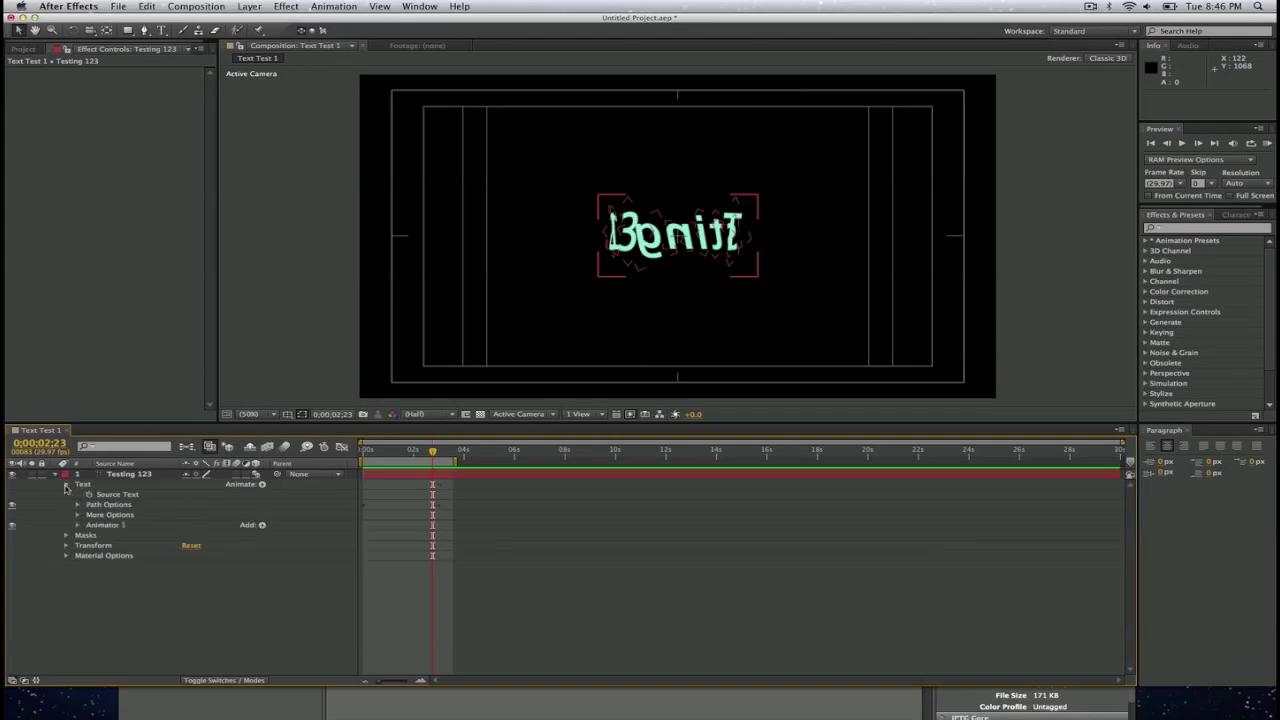
click(78, 525)
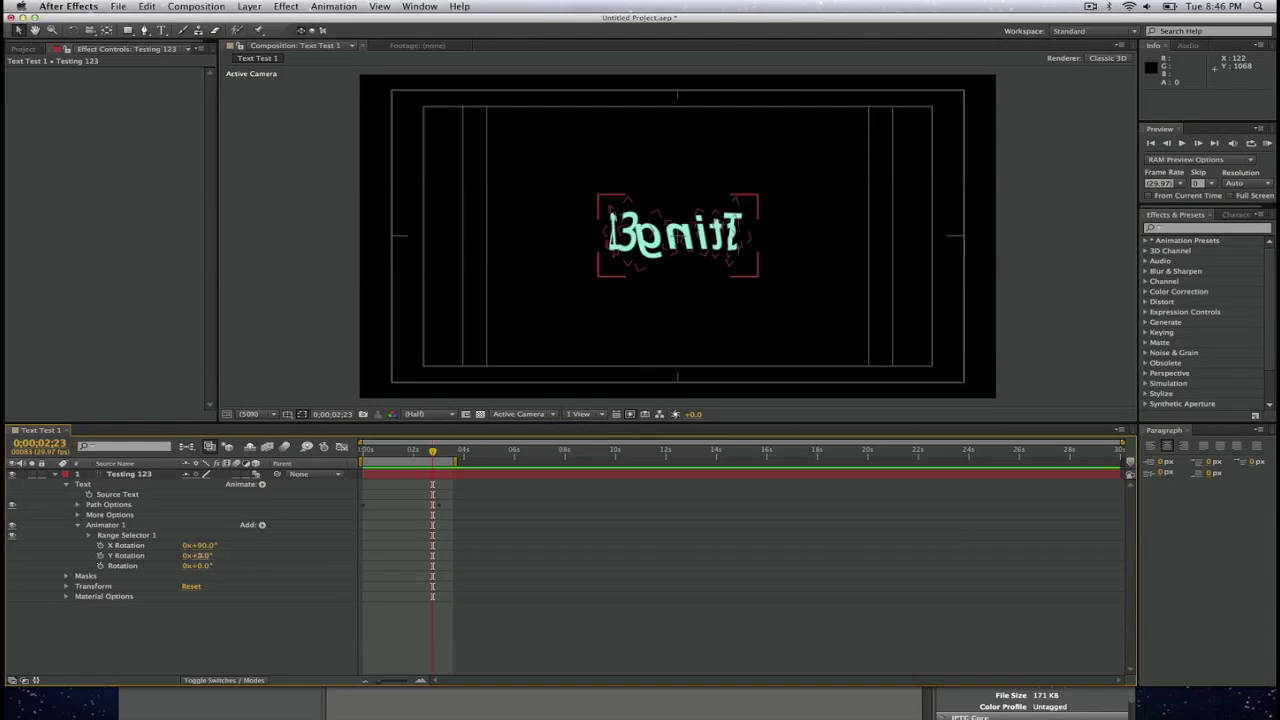
mouse_move(200, 558)
mouse_down()
mouse_move(233, 557)
mouse_move(216, 560)
mouse_up()
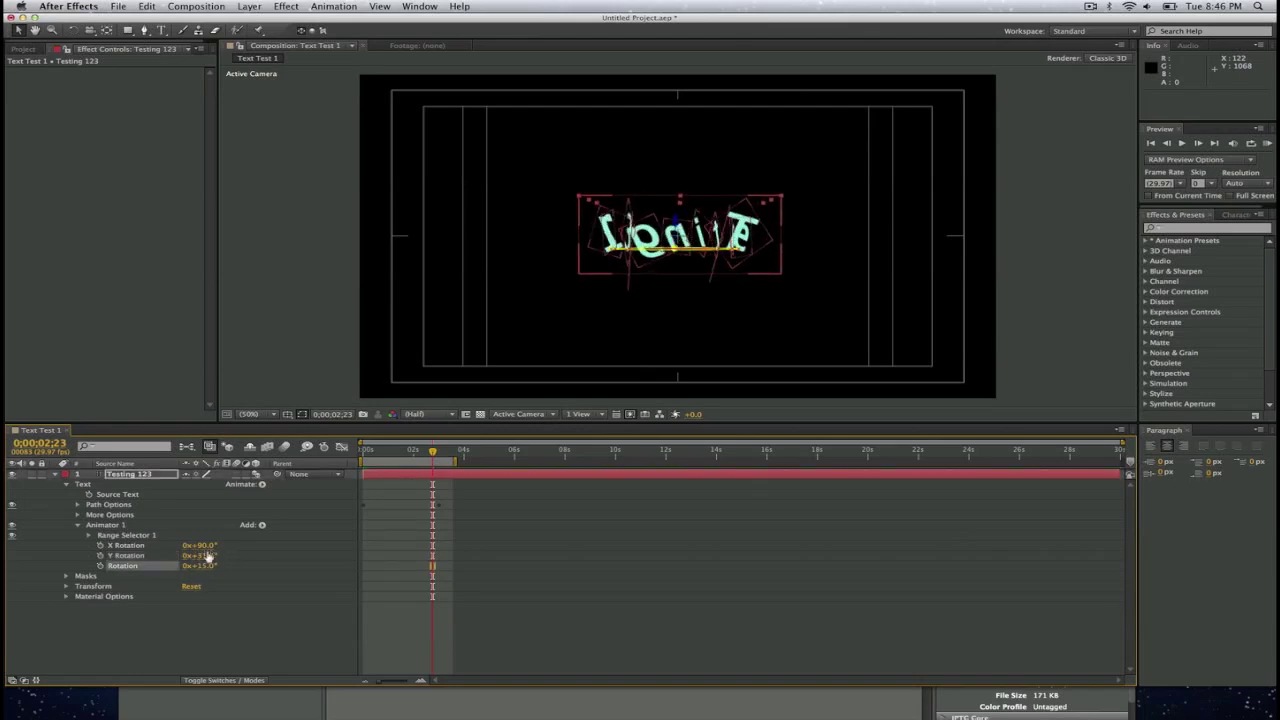
mouse_move(200, 545)
mouse_down()
mouse_move(242, 545)
mouse_move(186, 542)
mouse_move(212, 540)
mouse_up()
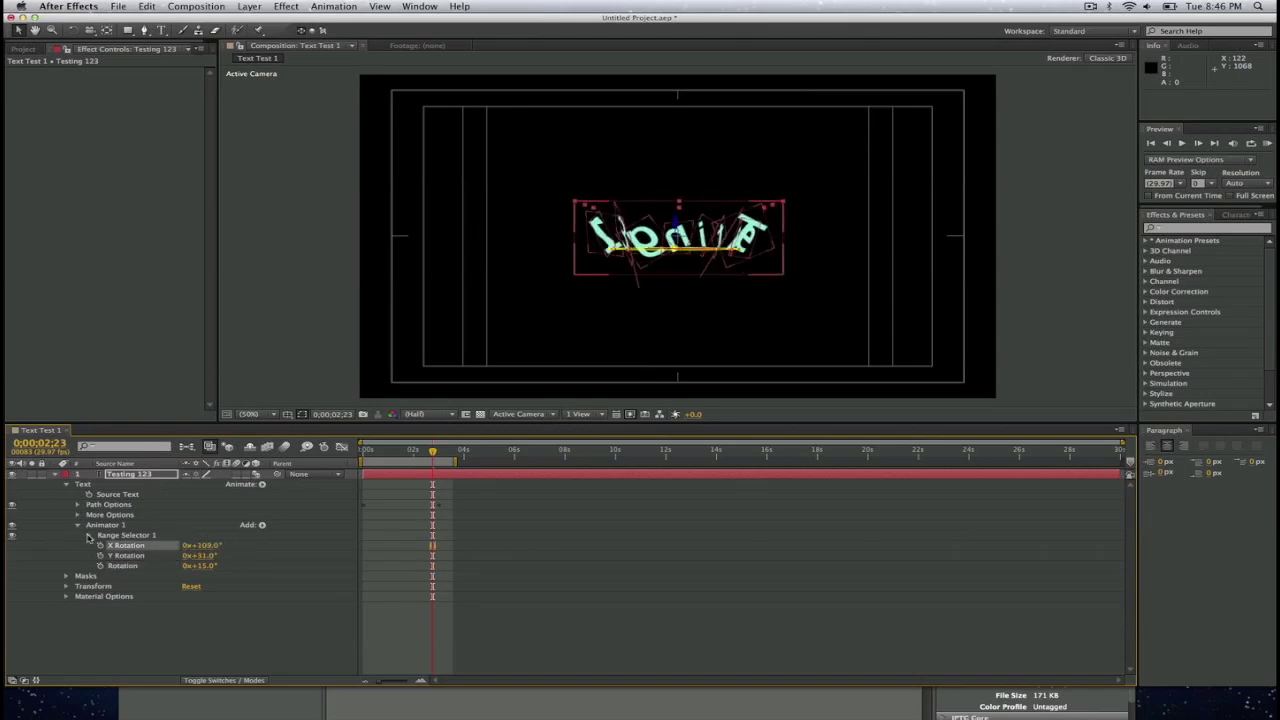
key(KP_0)
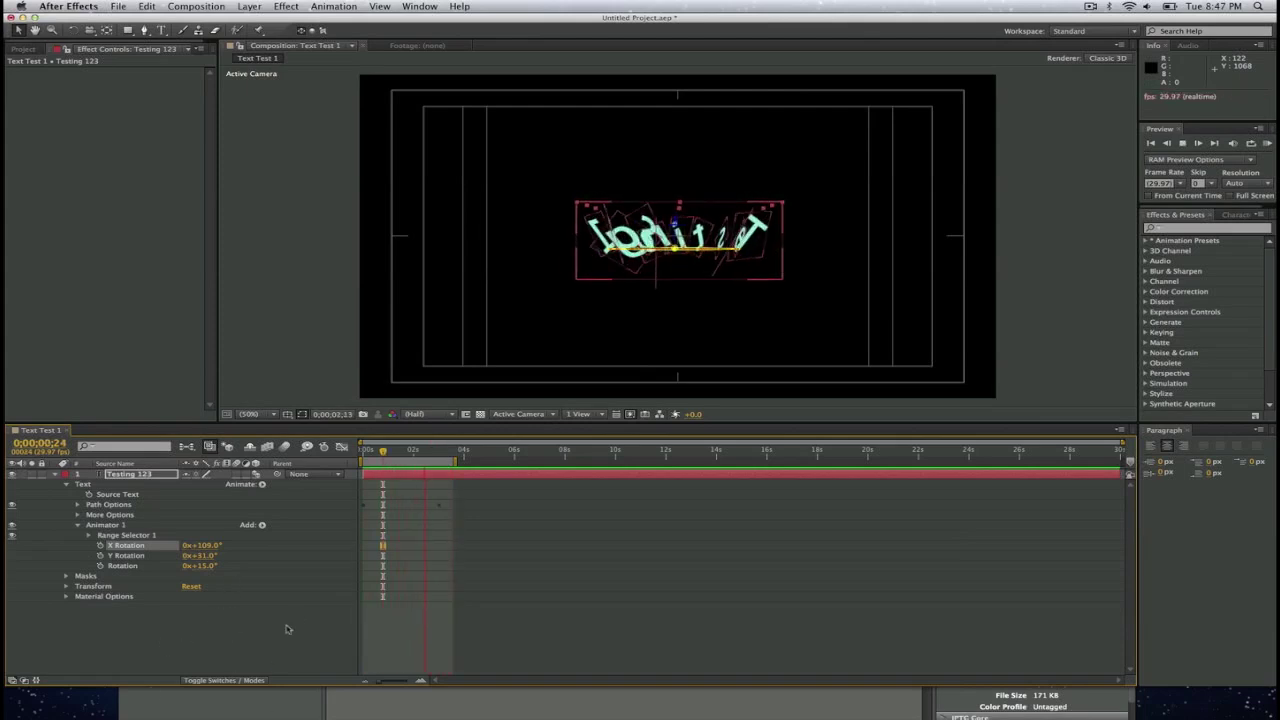
key(space)
key(Home)
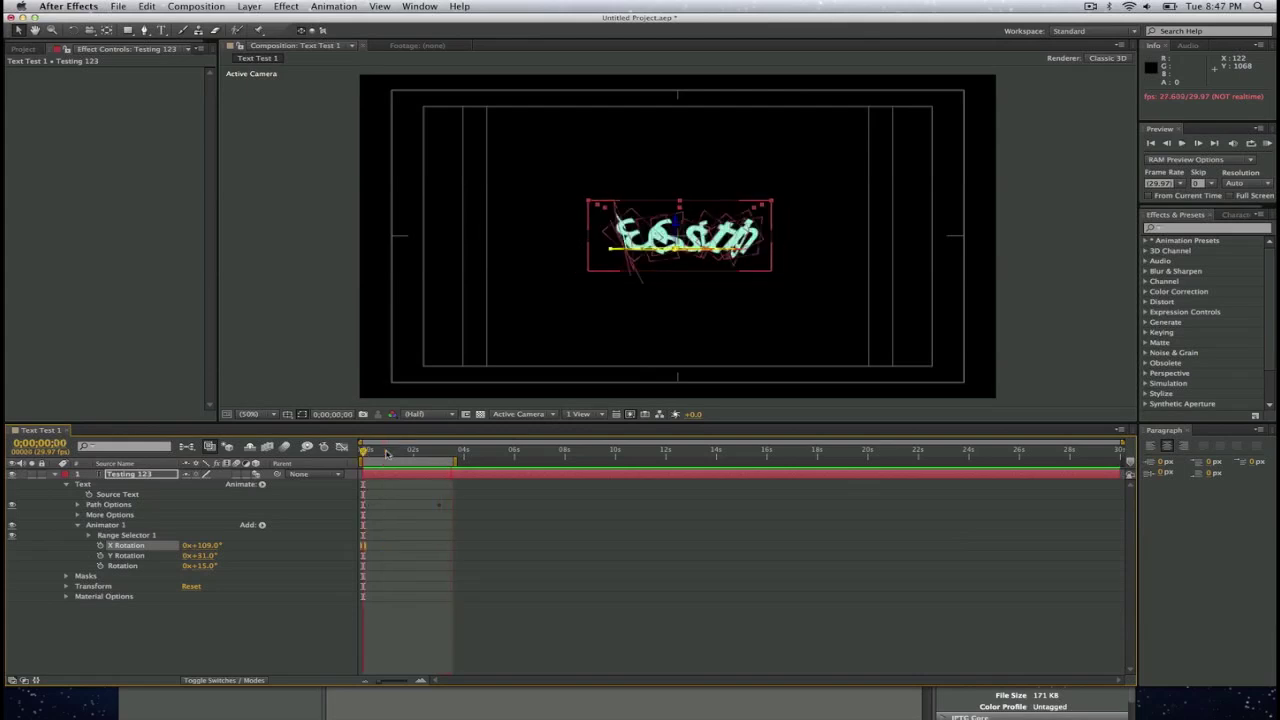
click(228, 631)
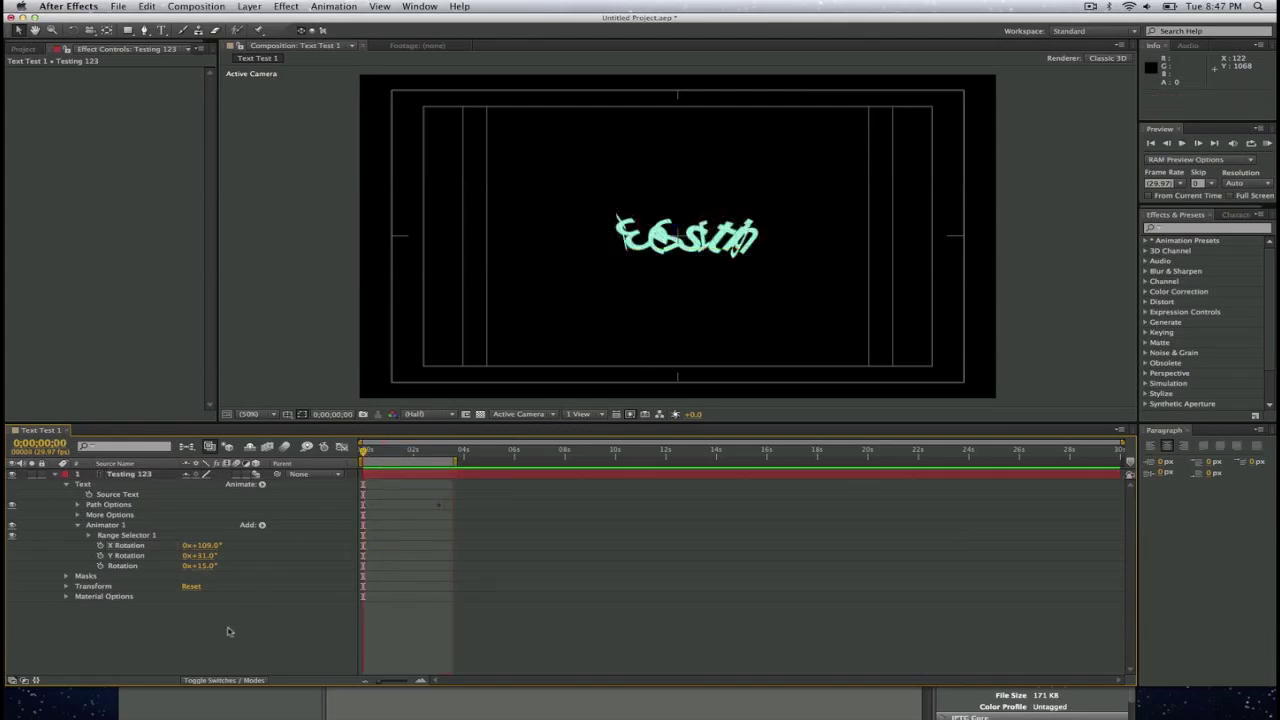
key(space)
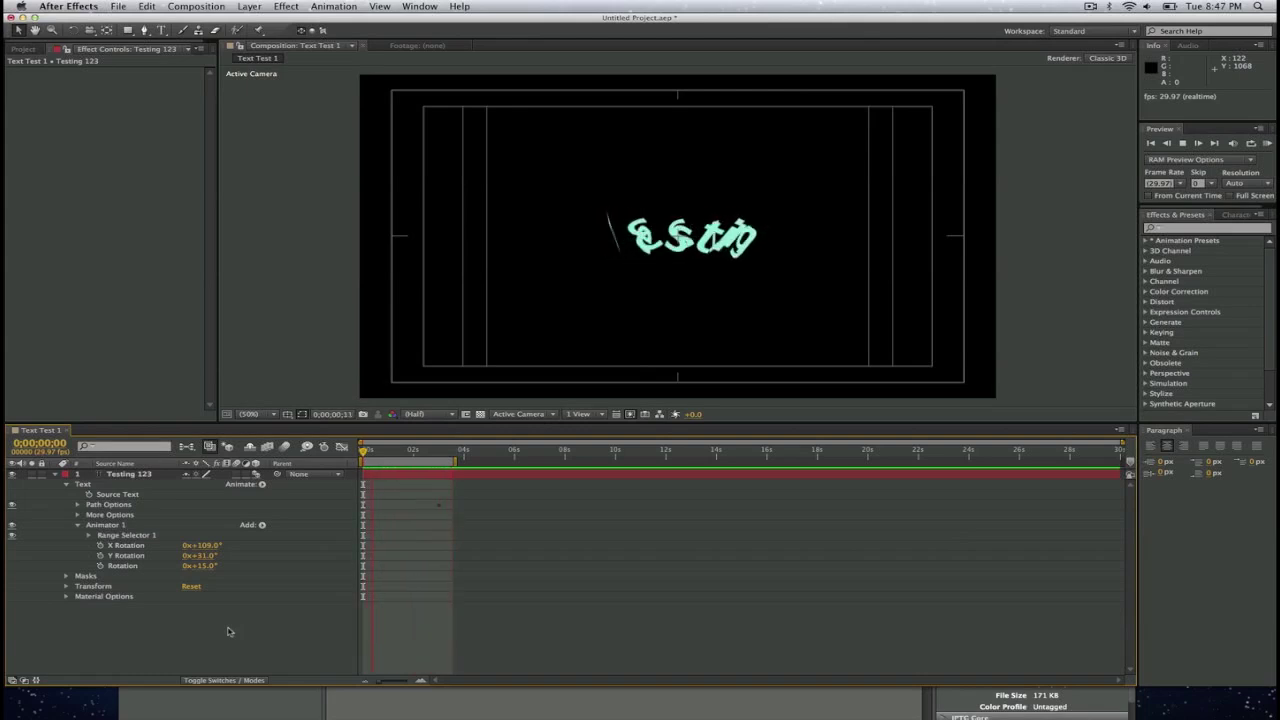
key(space)
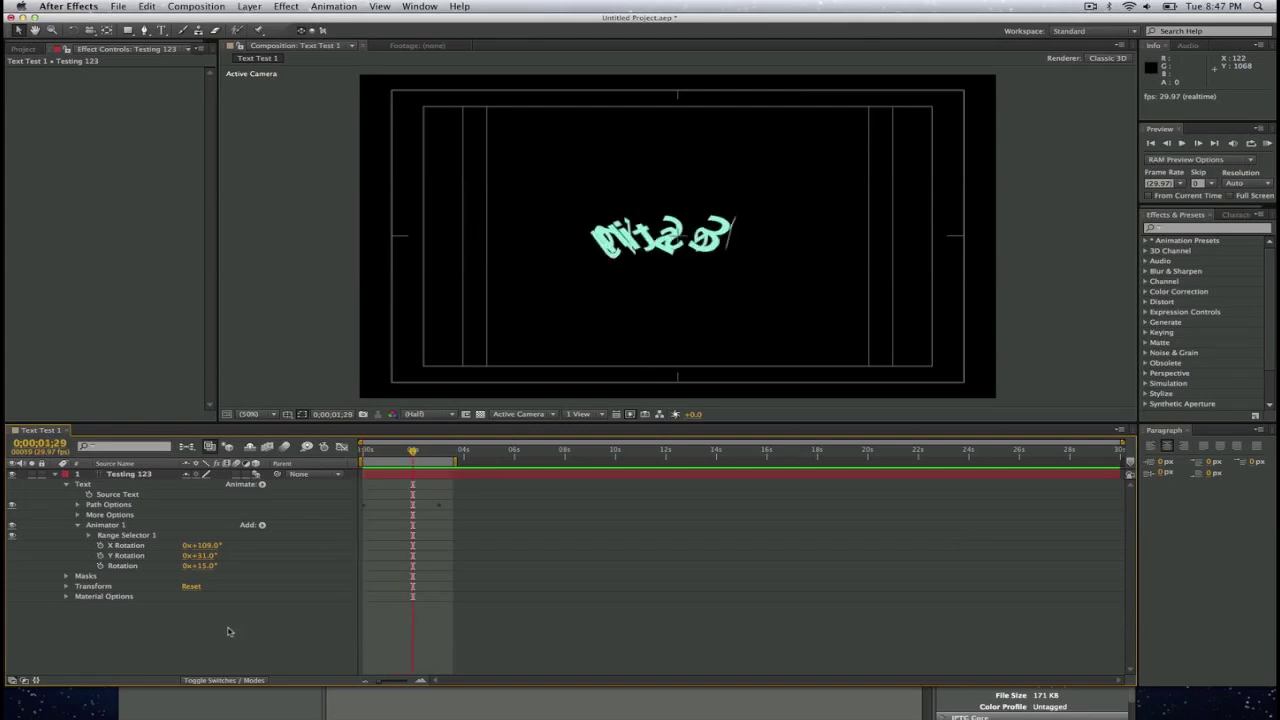